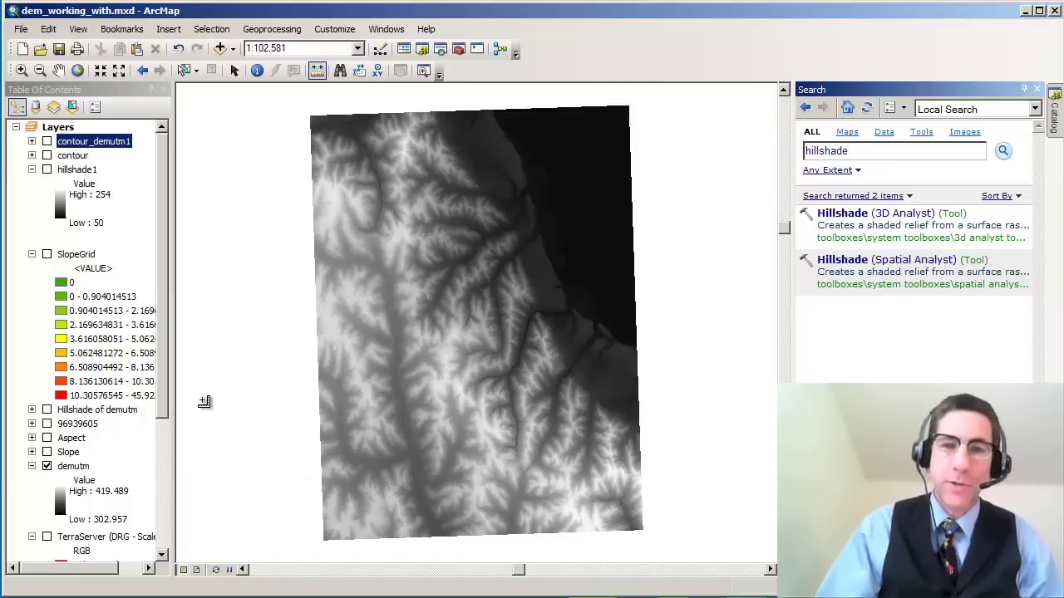
Switch on the hillshade1 layer so its shaded relief draws over the DEM
left_click(48, 170)
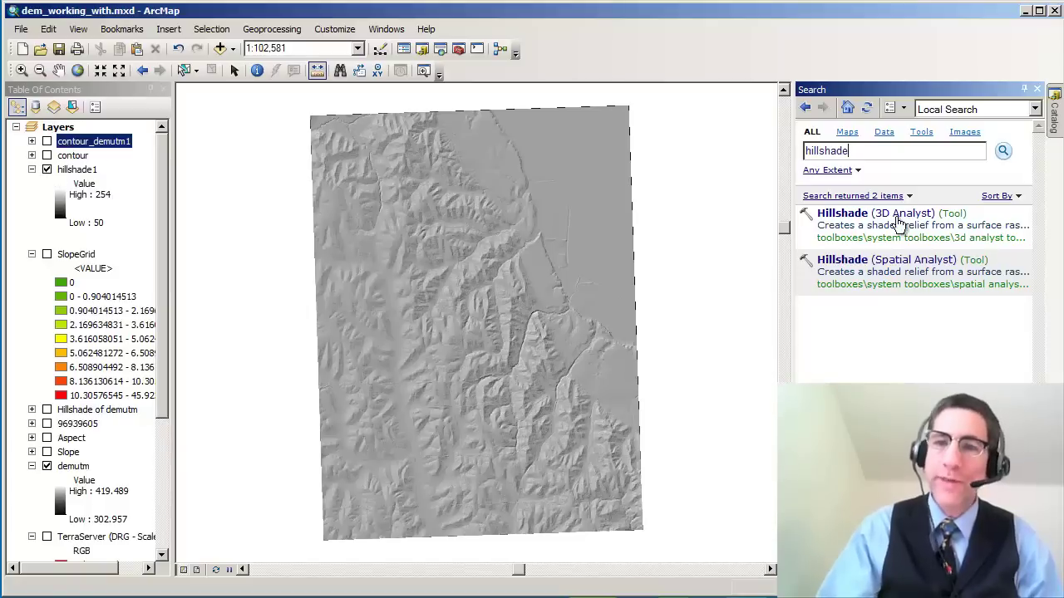
left_click(272, 29)
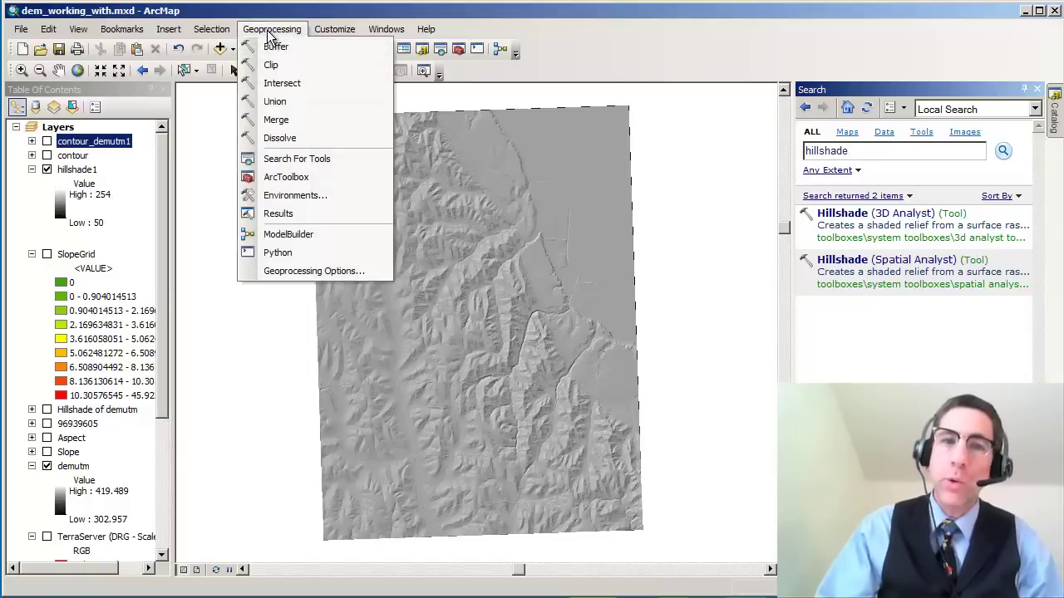
left_click(286, 177)
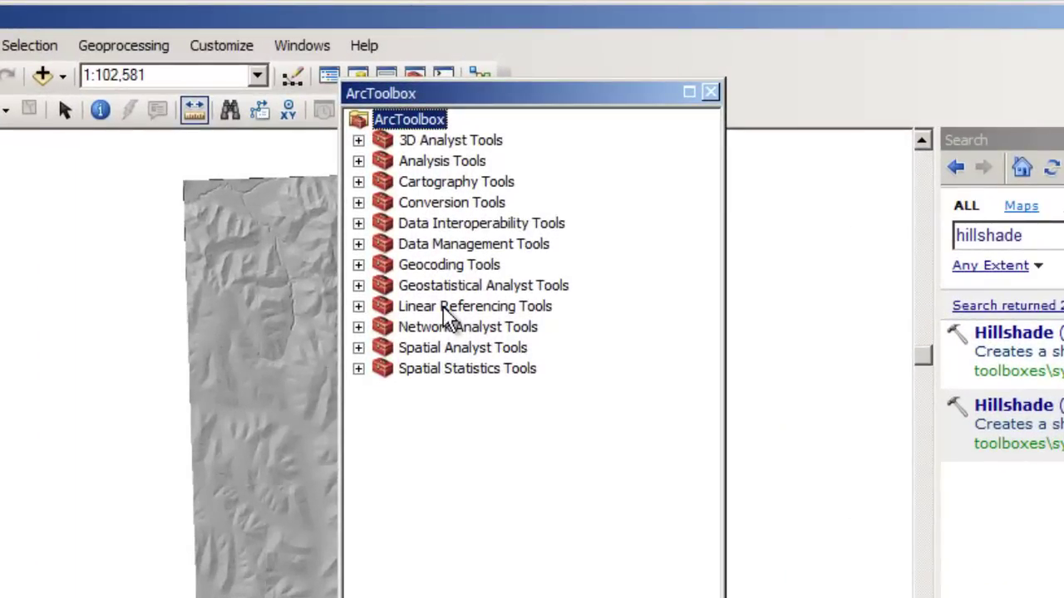
left_click(711, 92)
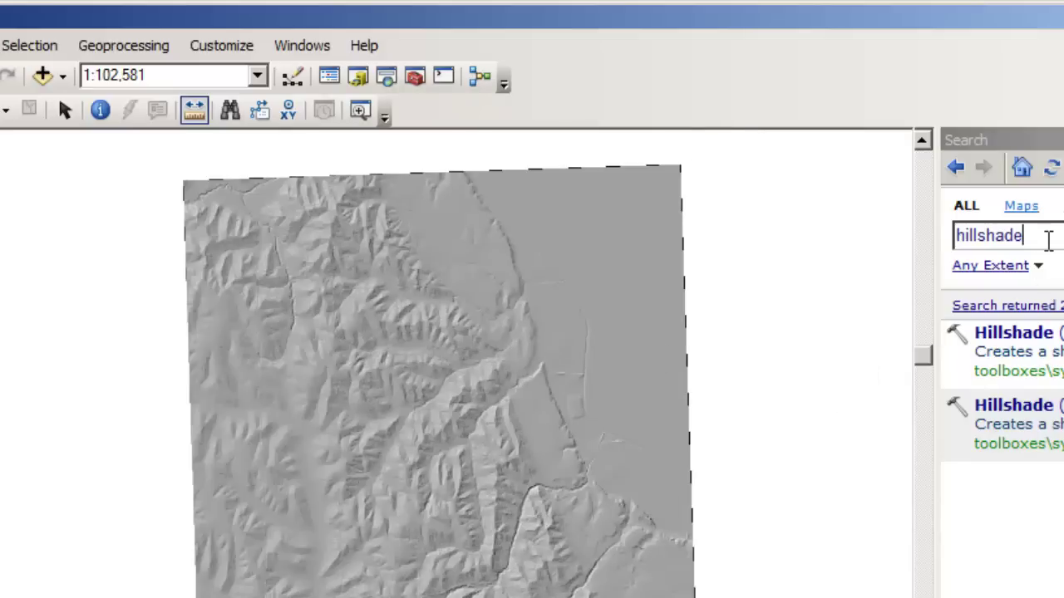
left_click_drag(1021, 235, 904, 237)
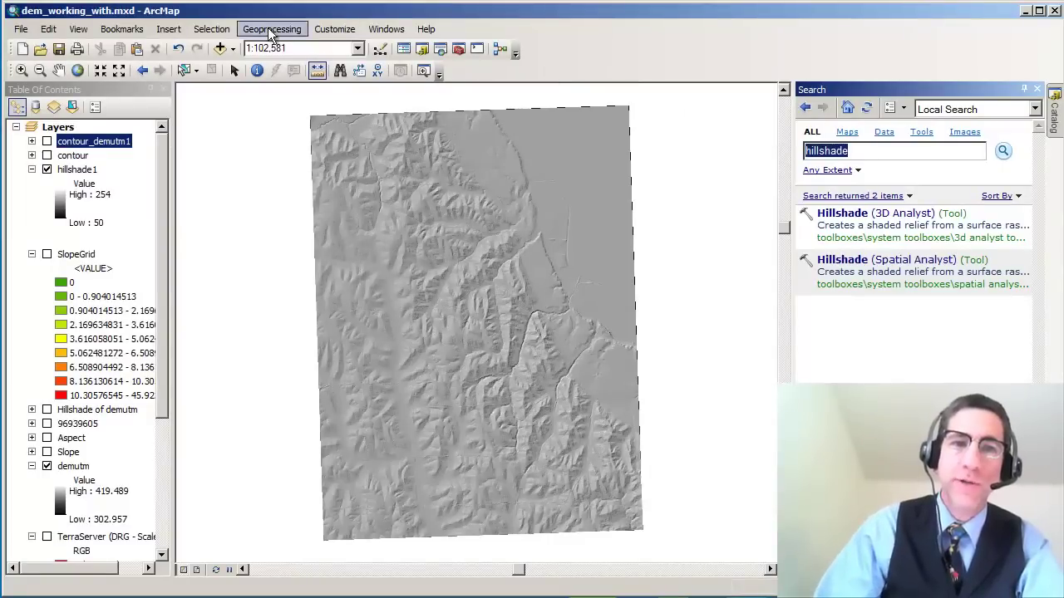
Search the tools for 'contour' and open the Spatial Analyst Contour tool
left_click(385, 32)
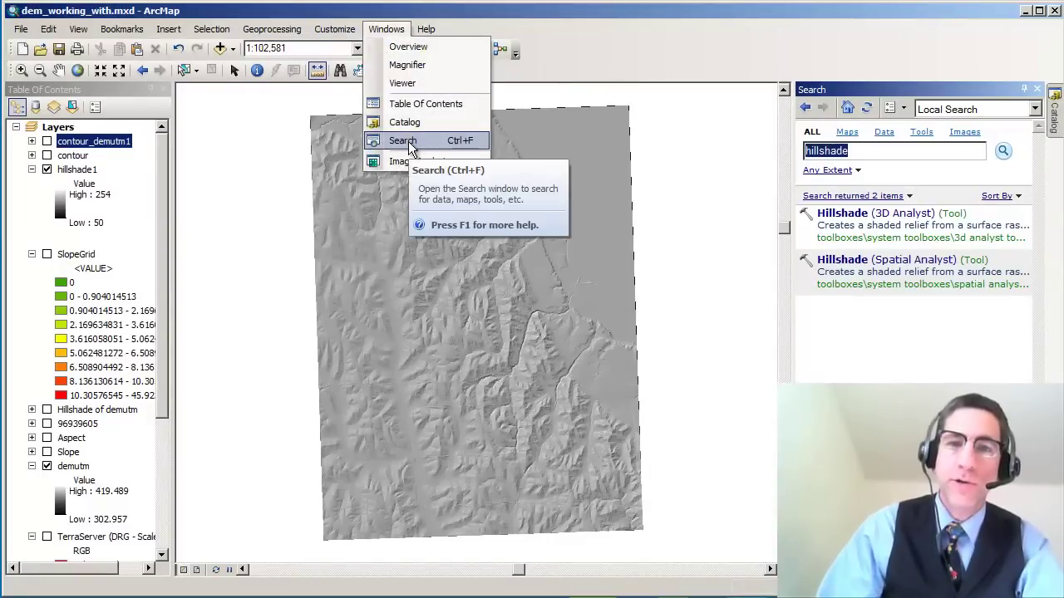
left_click(907, 150)
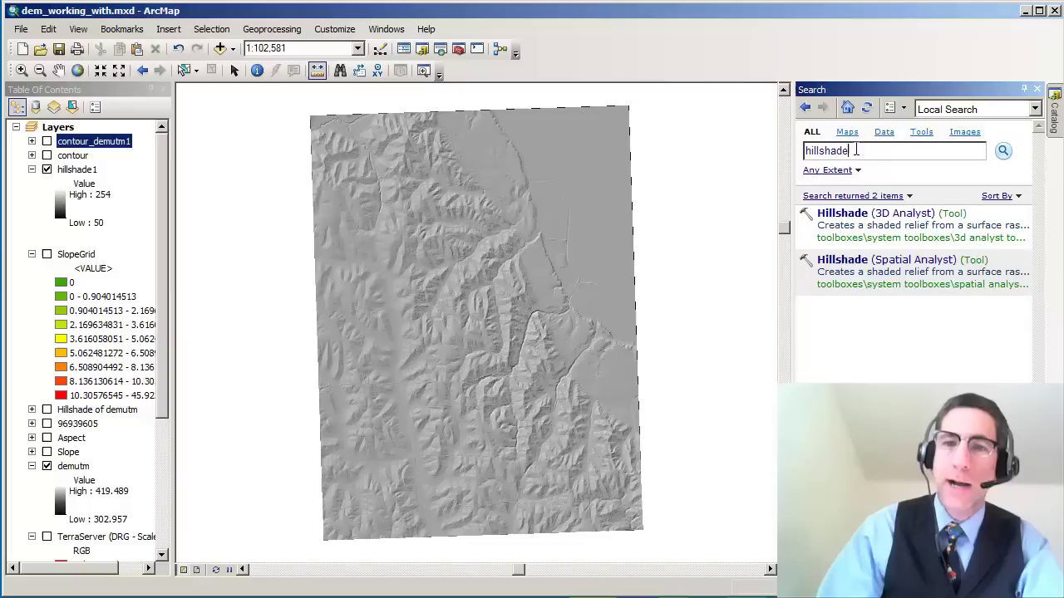
left_click_drag(856, 150, 789, 156)
type("contour")
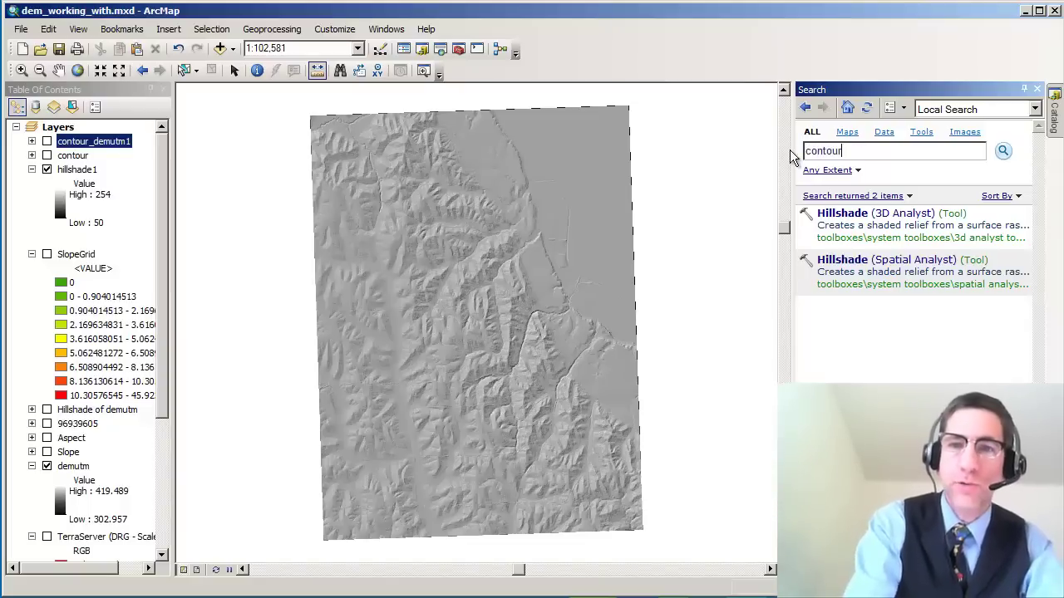
key("Return")
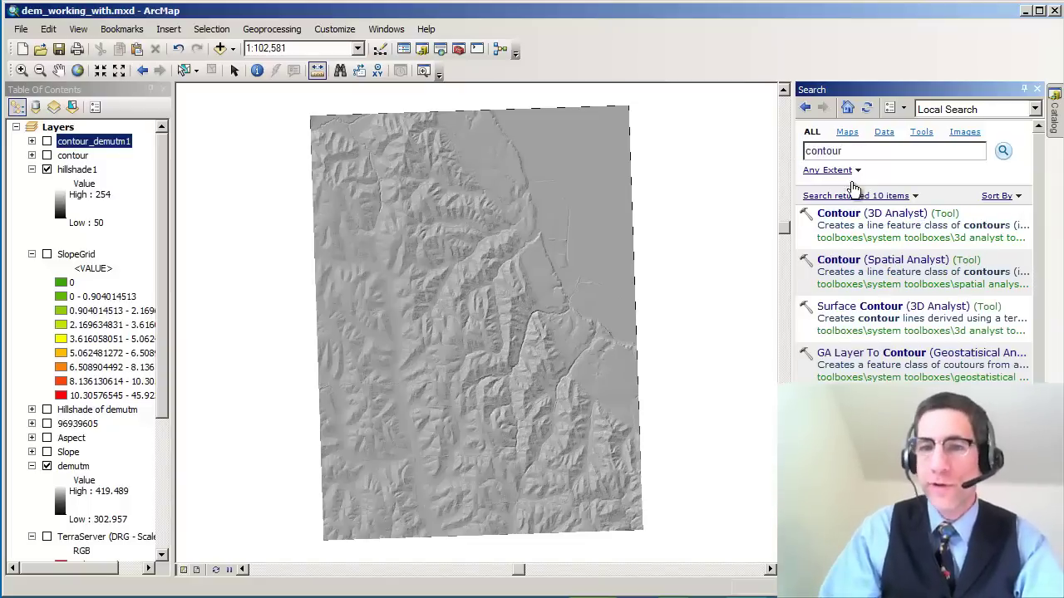
left_click(887, 262)
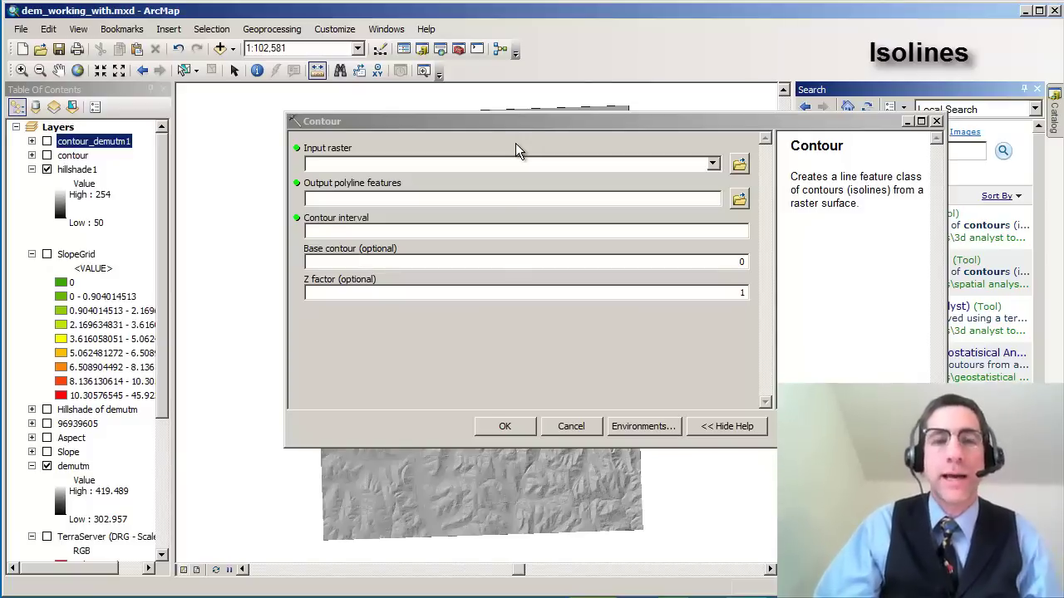
Choose demutm as the Contour tool's input raster
left_click(713, 163)
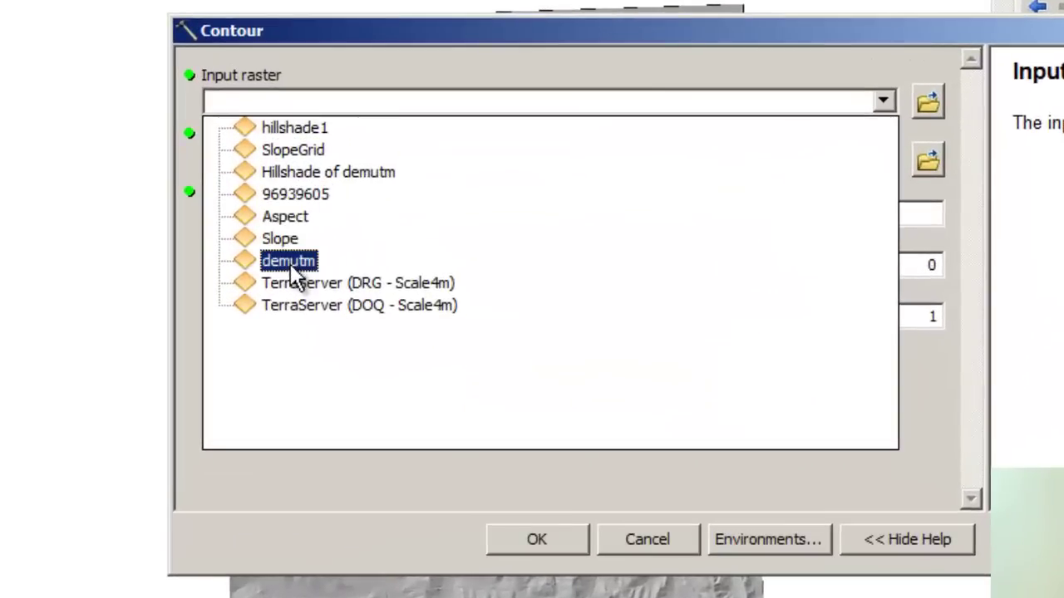
left_click(291, 263)
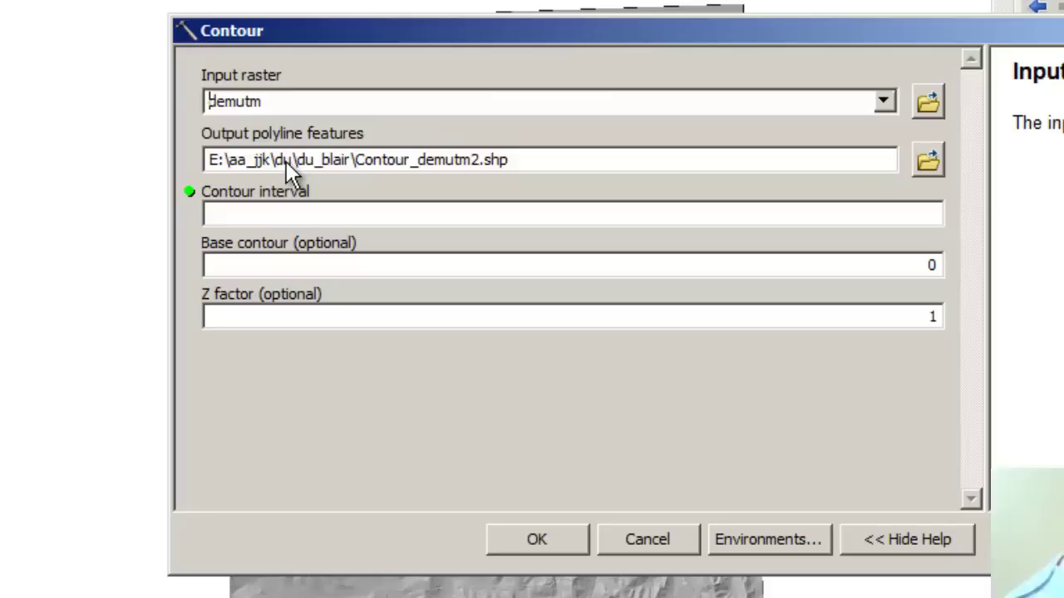
Set the Contour output to contour1.shp and the contour interval to 5
left_click(373, 160)
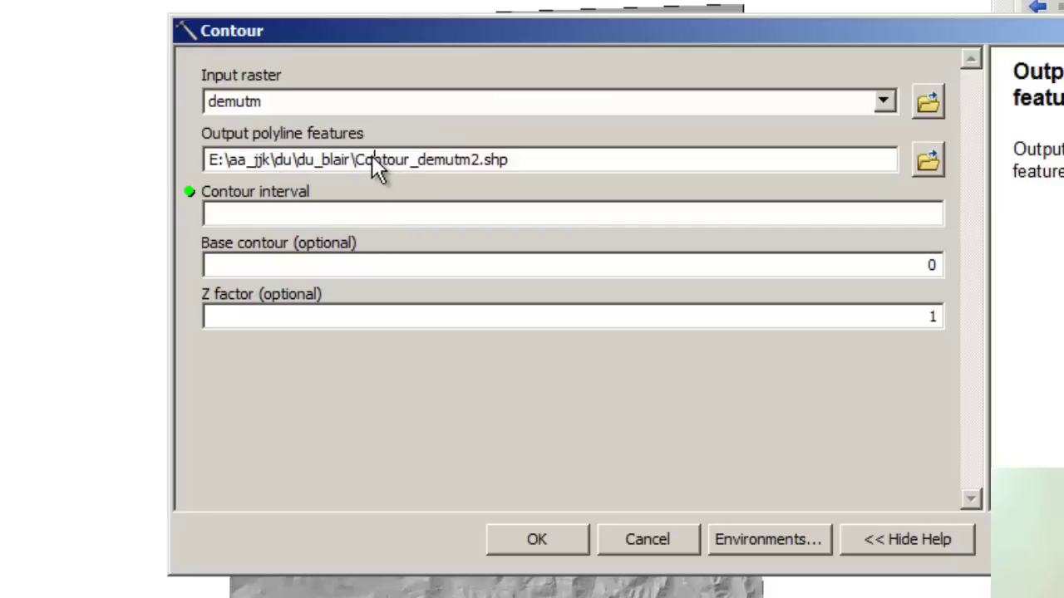
left_click_drag(360, 158, 560, 163)
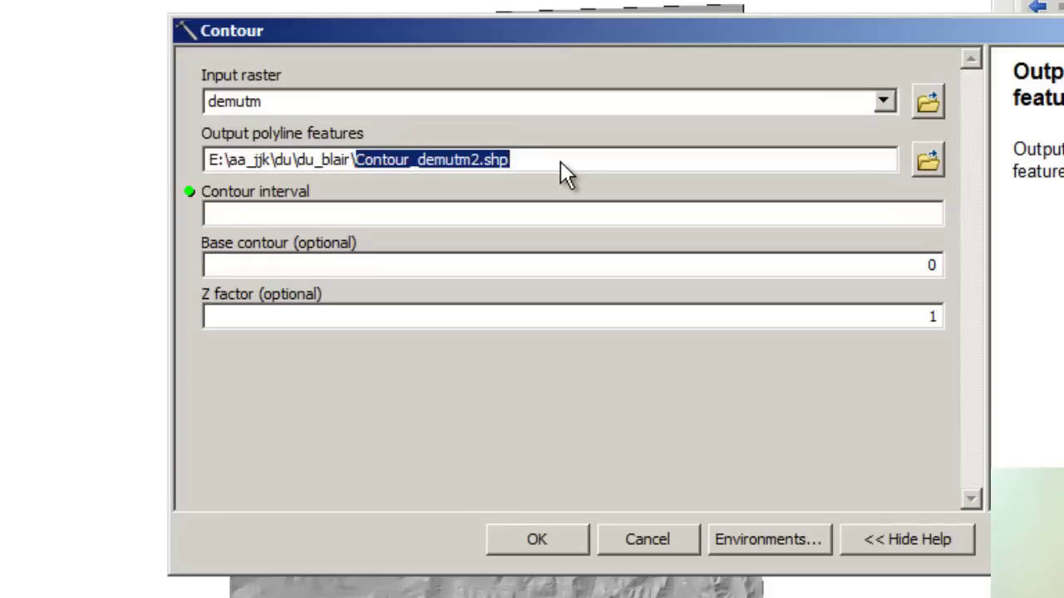
type("contour1")
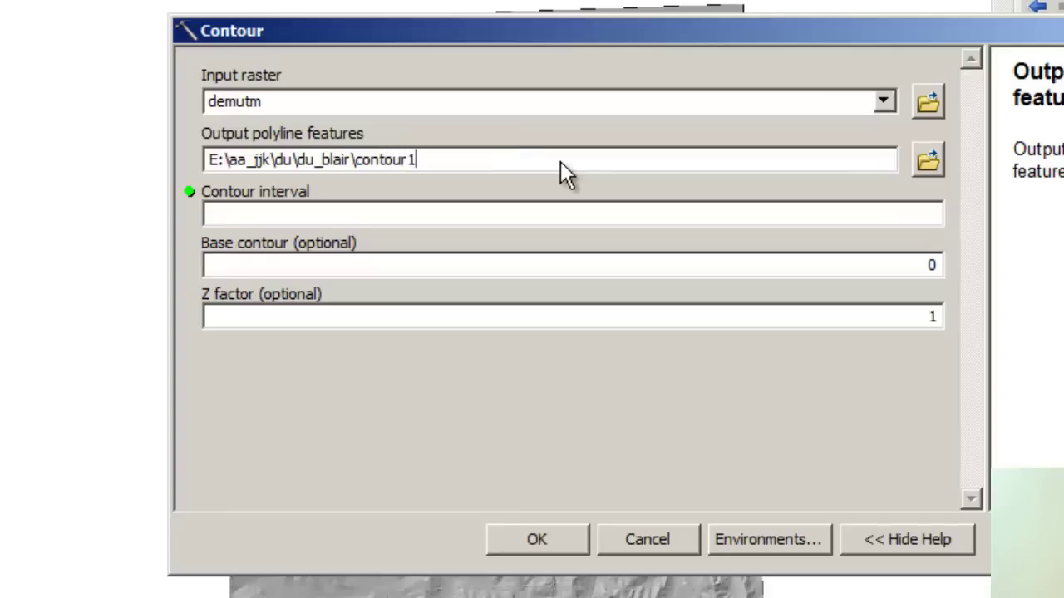
left_click(931, 218)
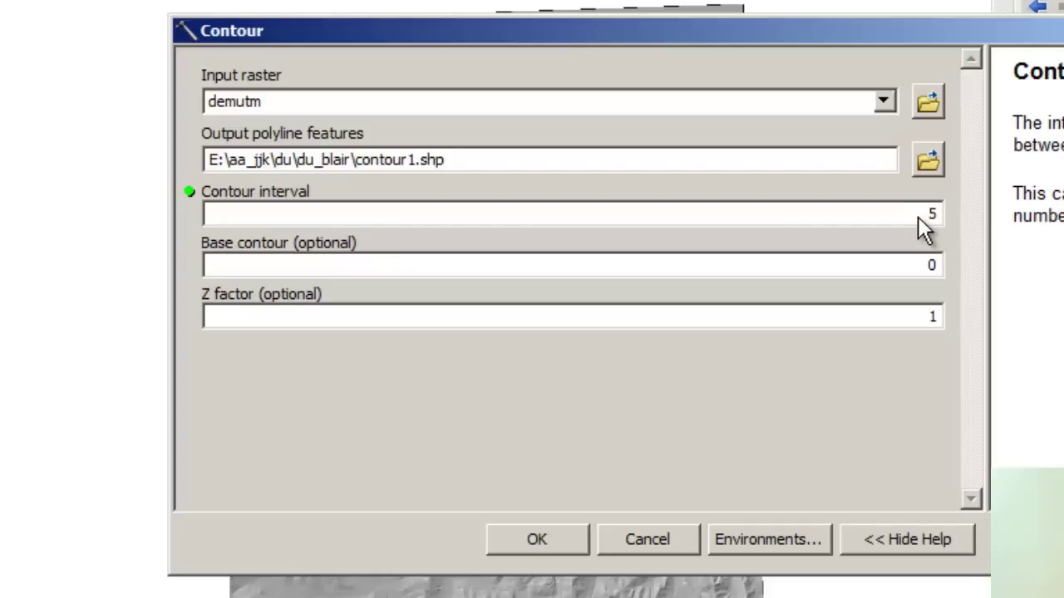
type("5")
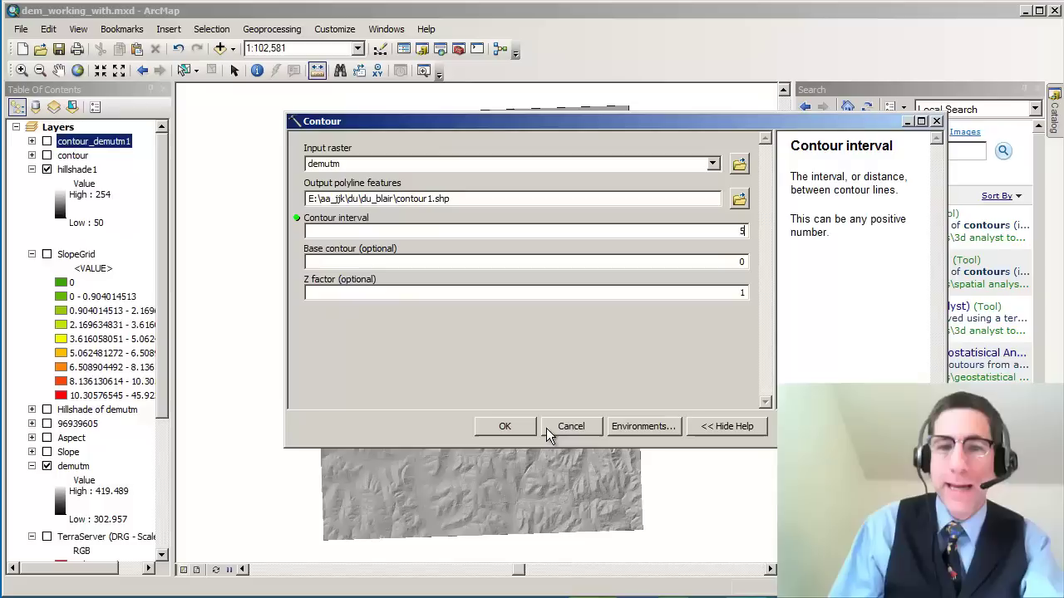
Run the Contour tool and open the geoprocessing Results window
left_click(513, 426)
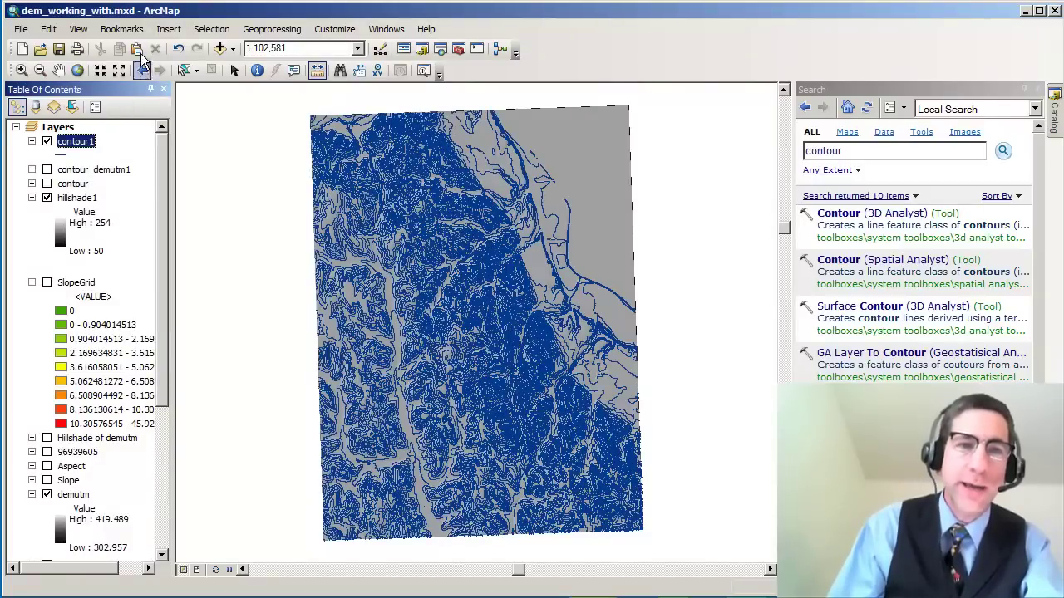
left_click(373, 36)
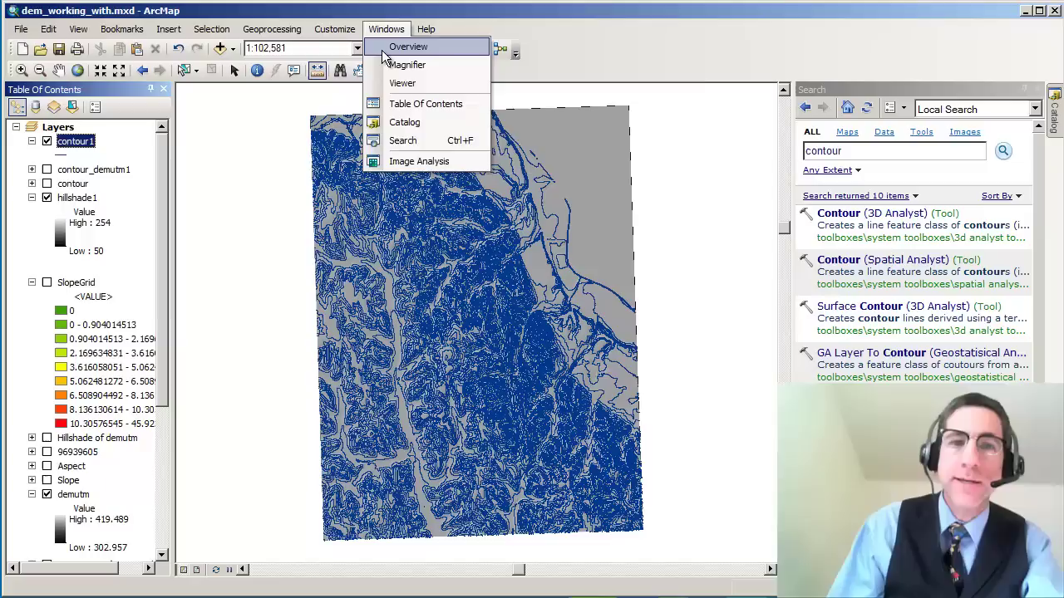
mouse_move(293, 40)
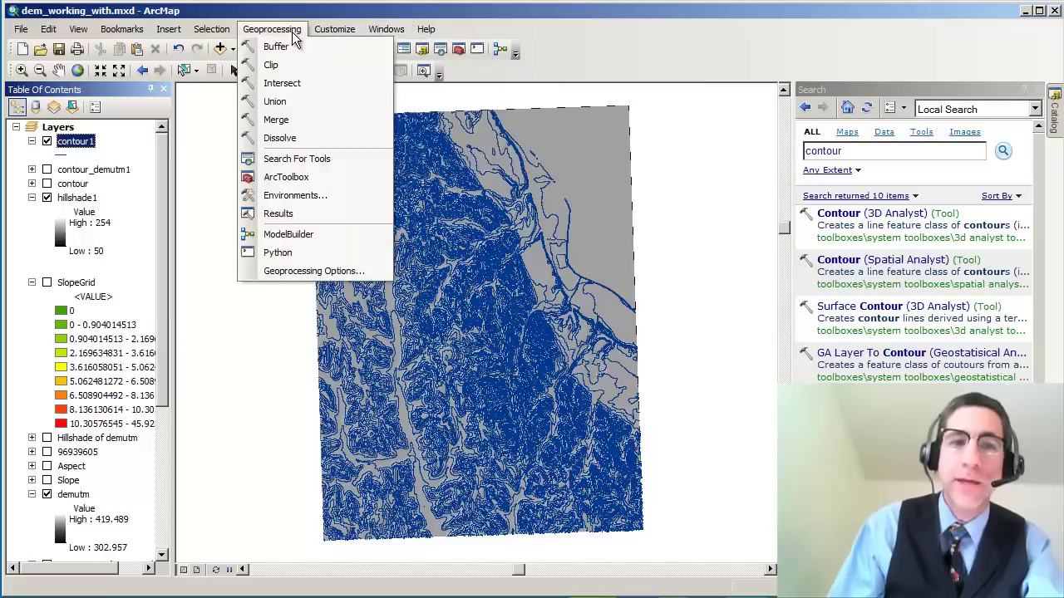
left_click(292, 216)
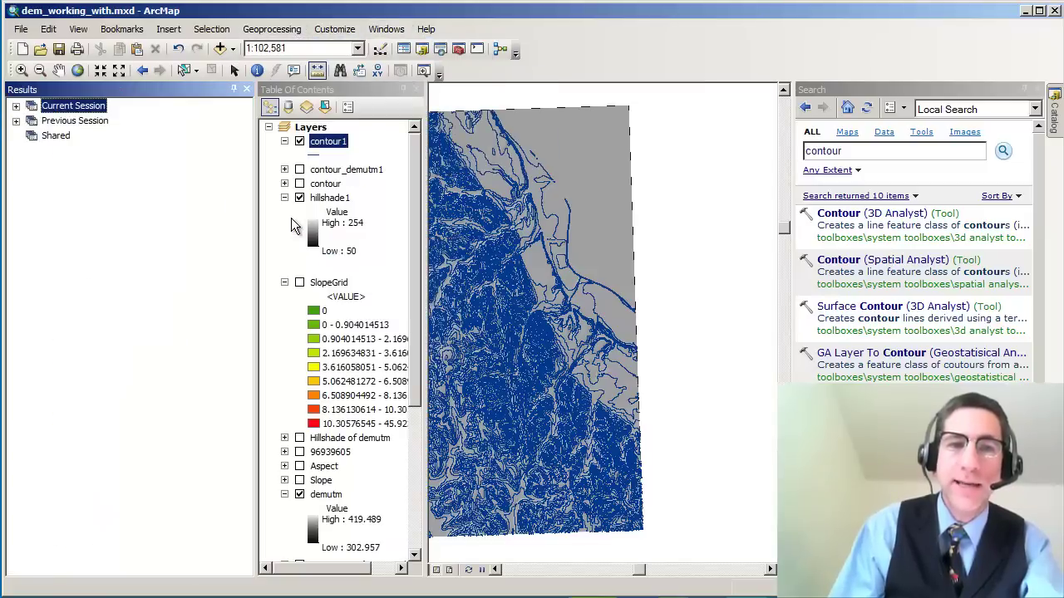
Expand the Contour result to review its inputs and environment settings, then collapse it
left_click(16, 105)
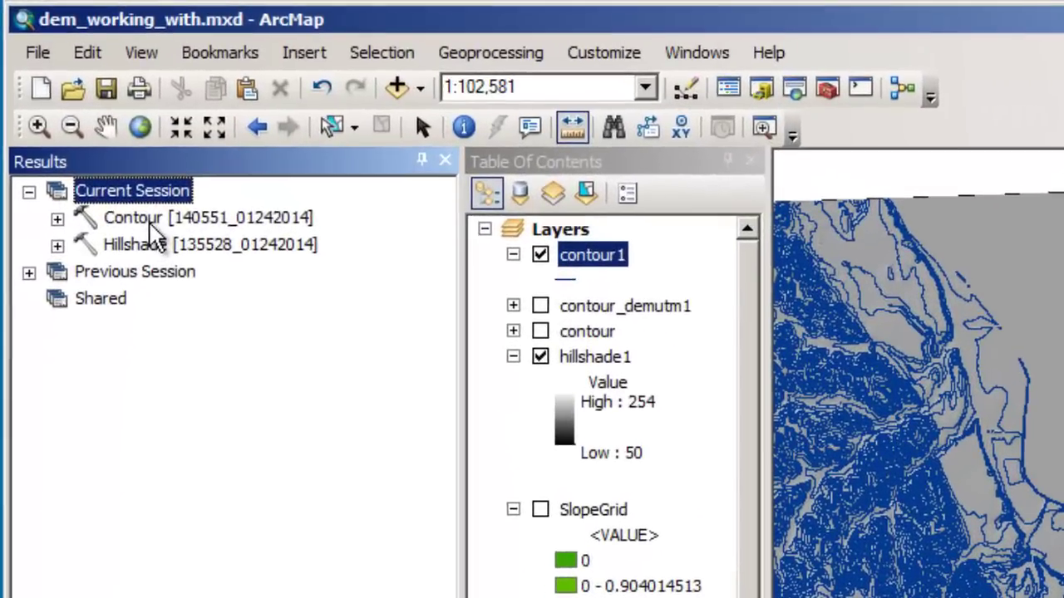
left_click(123, 183)
left_click(47, 178)
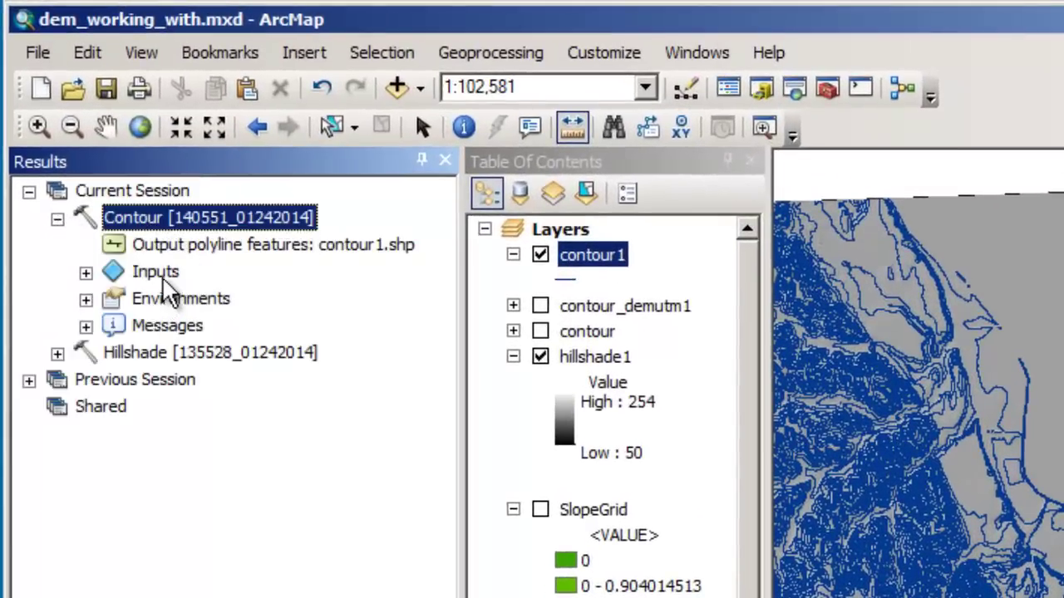
left_click(86, 273)
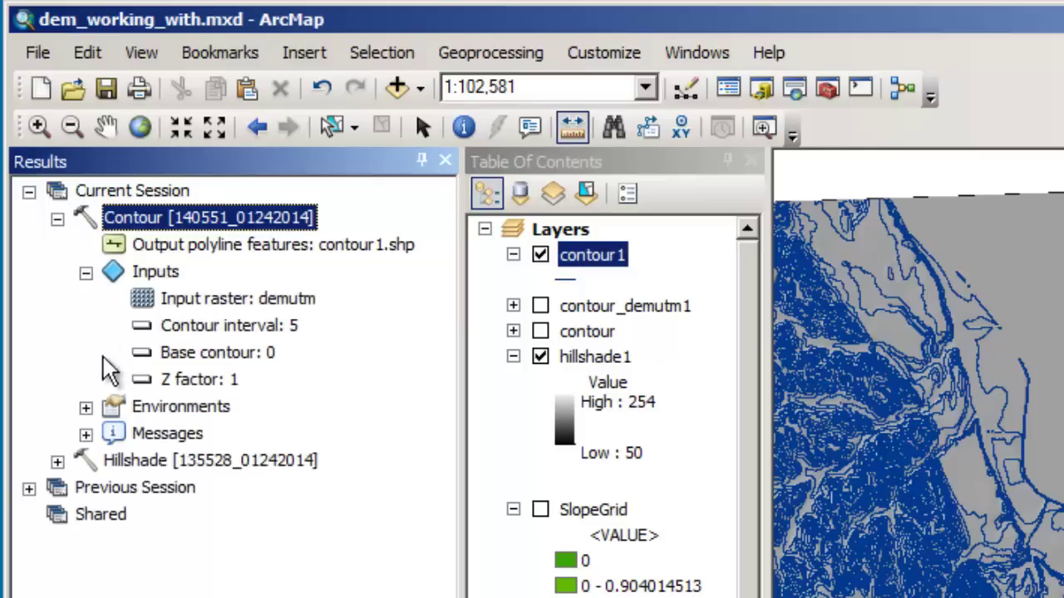
left_click(85, 406)
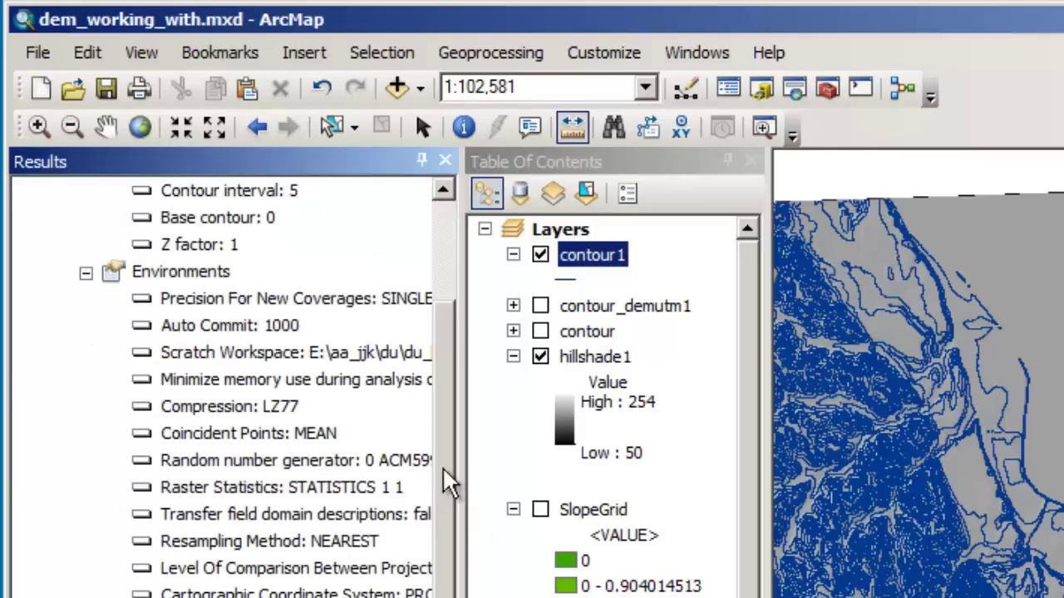
left_click_drag(448, 482, 456, 285)
left_click(85, 407)
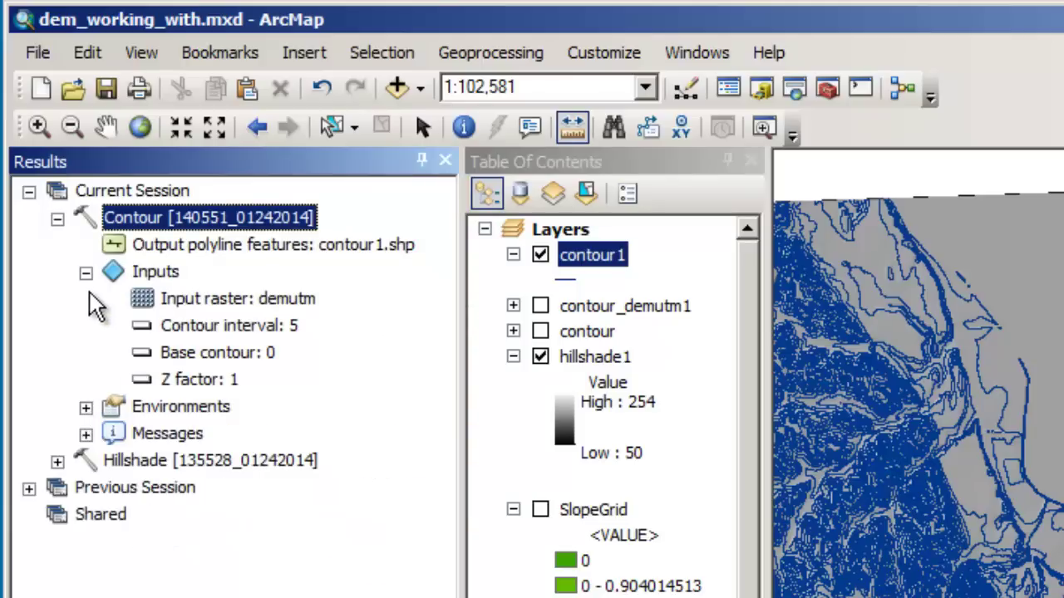
left_click(86, 273)
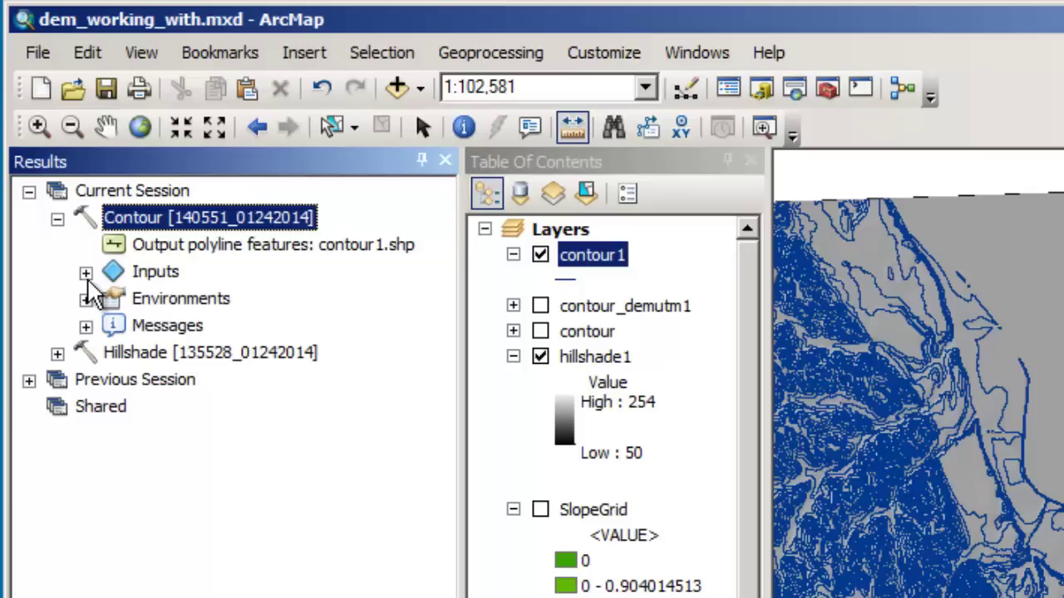
left_click(57, 219)
left_click(29, 191)
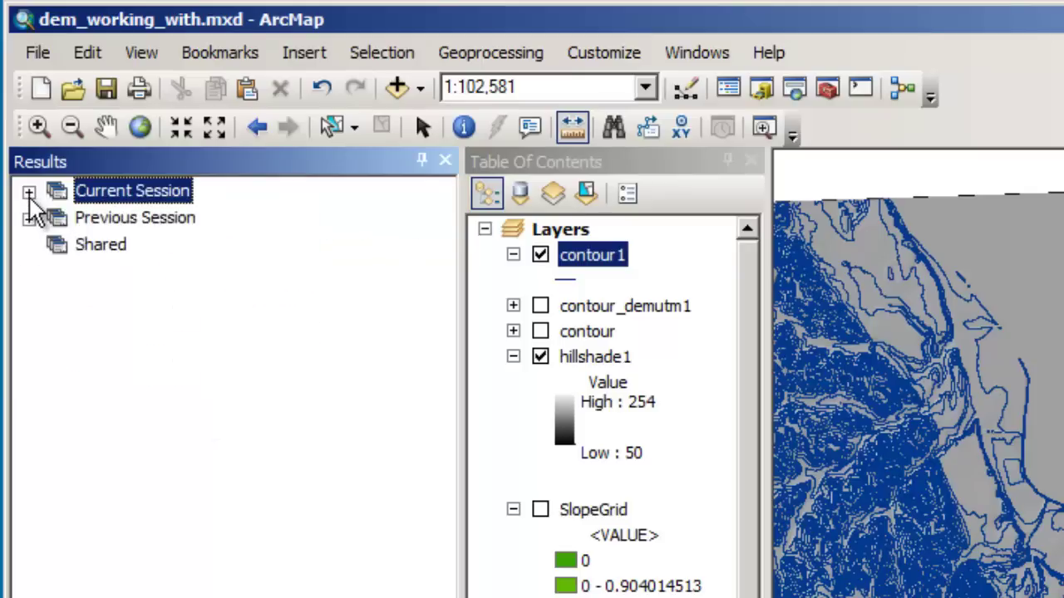
left_click(445, 160)
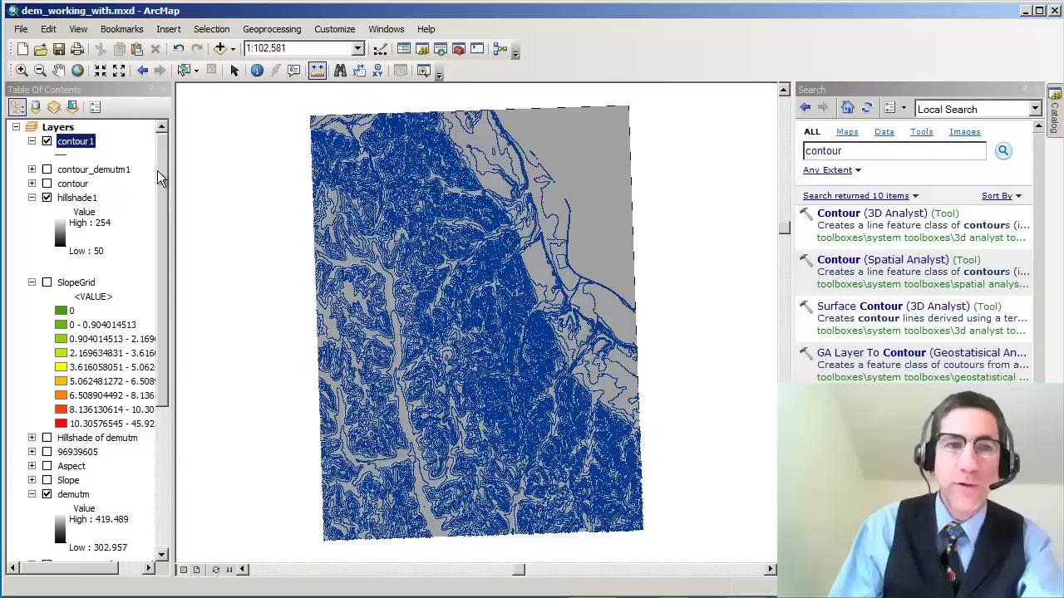
right_click(80, 148)
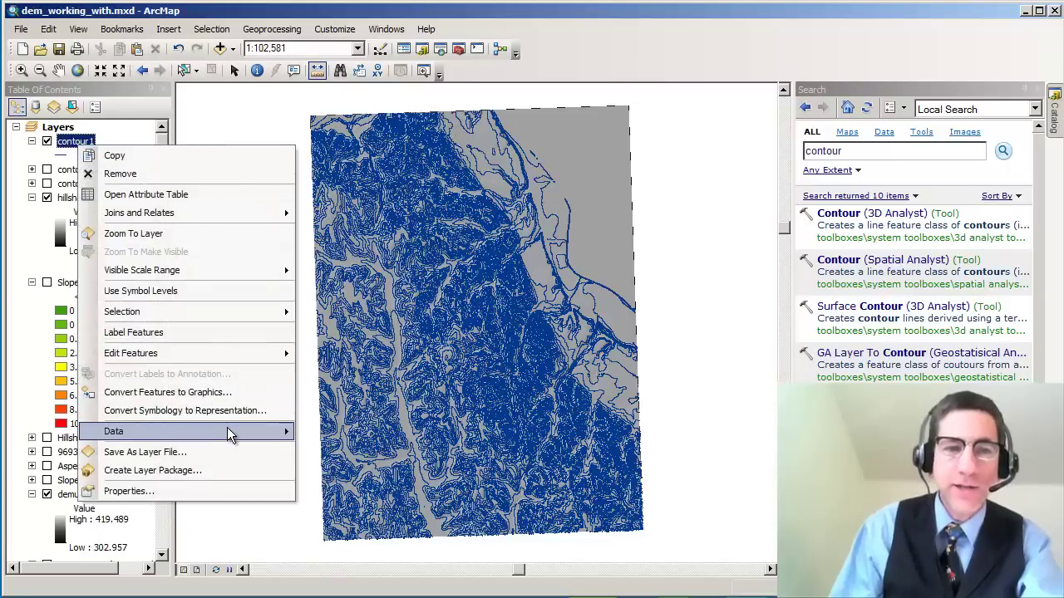
left_click(203, 492)
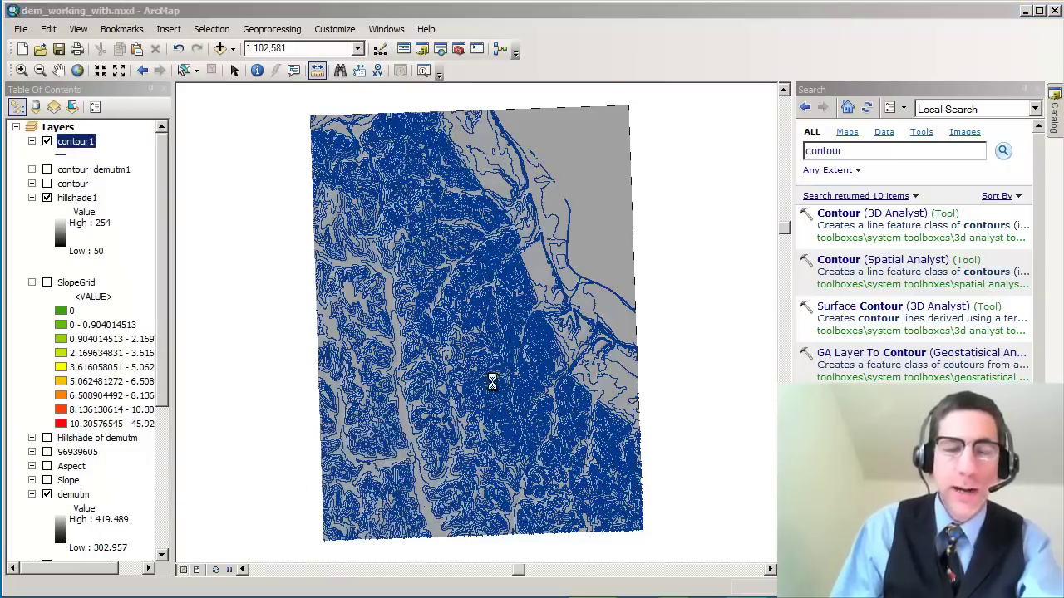
left_click(327, 121)
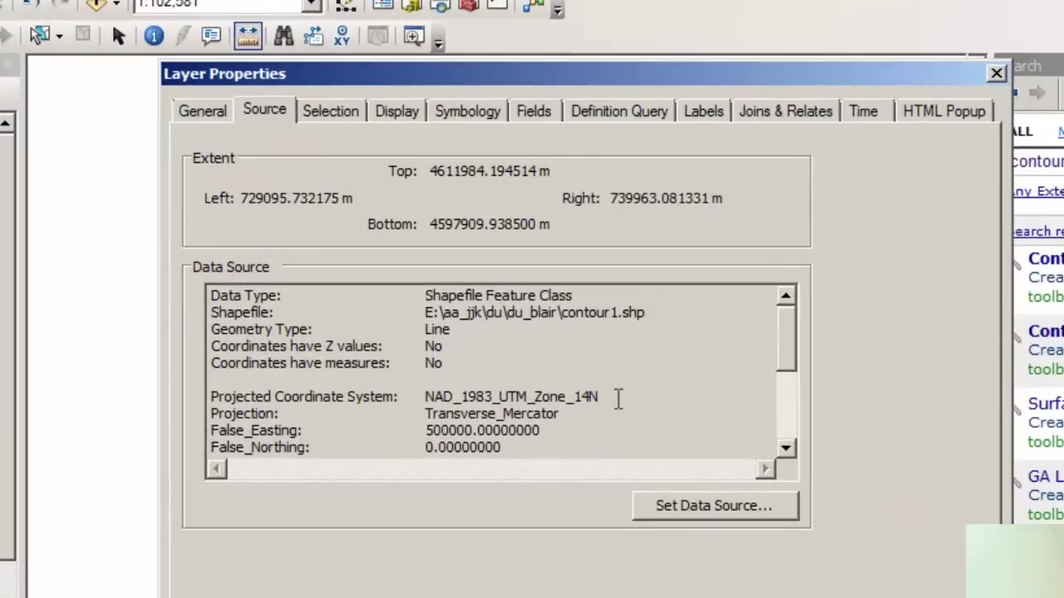
left_click_drag(599, 396, 199, 399)
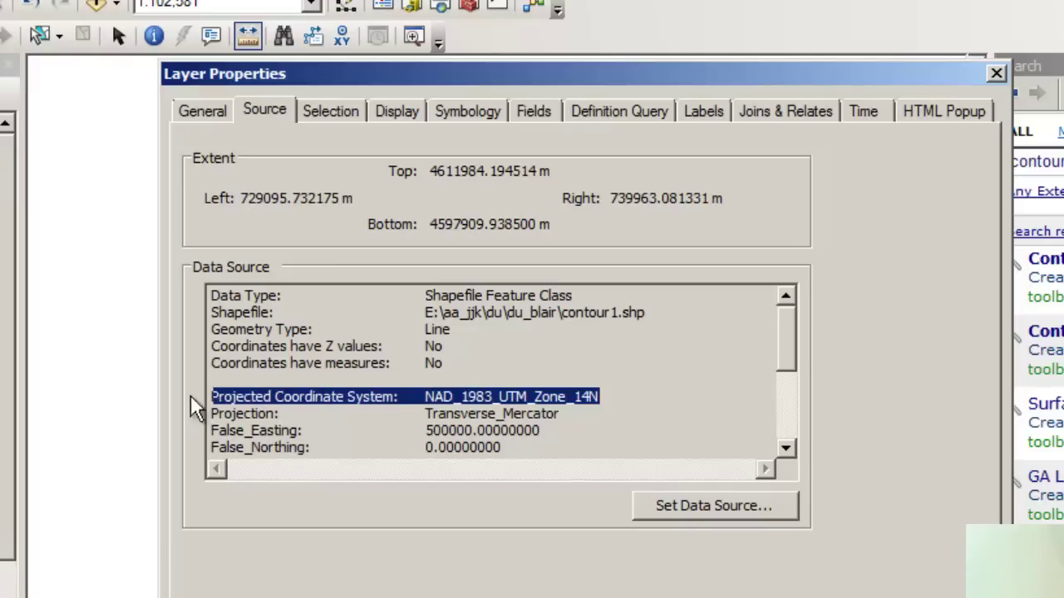
left_click(998, 74)
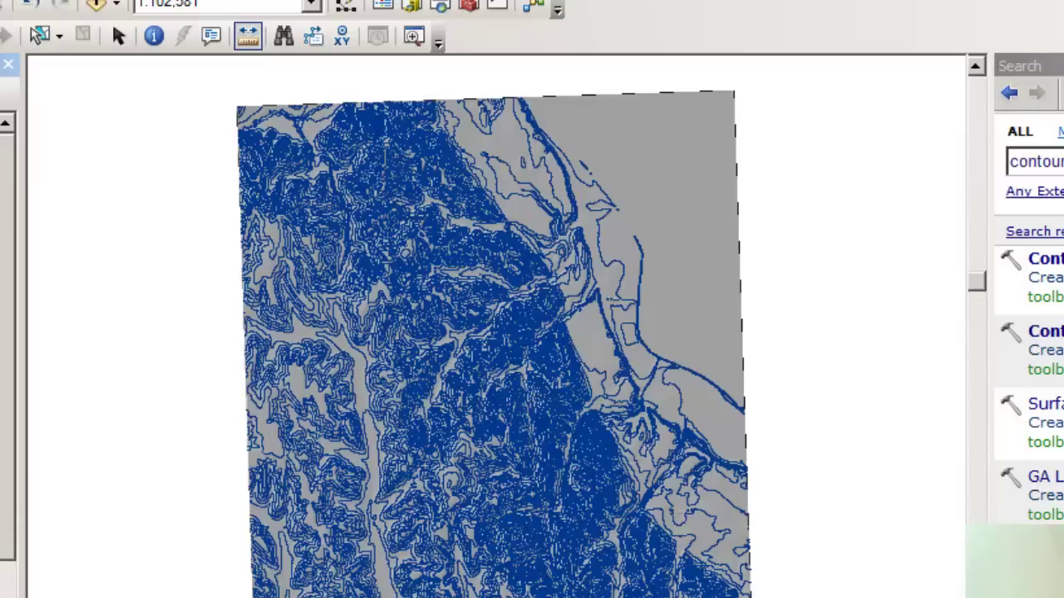
right_click(4, 147)
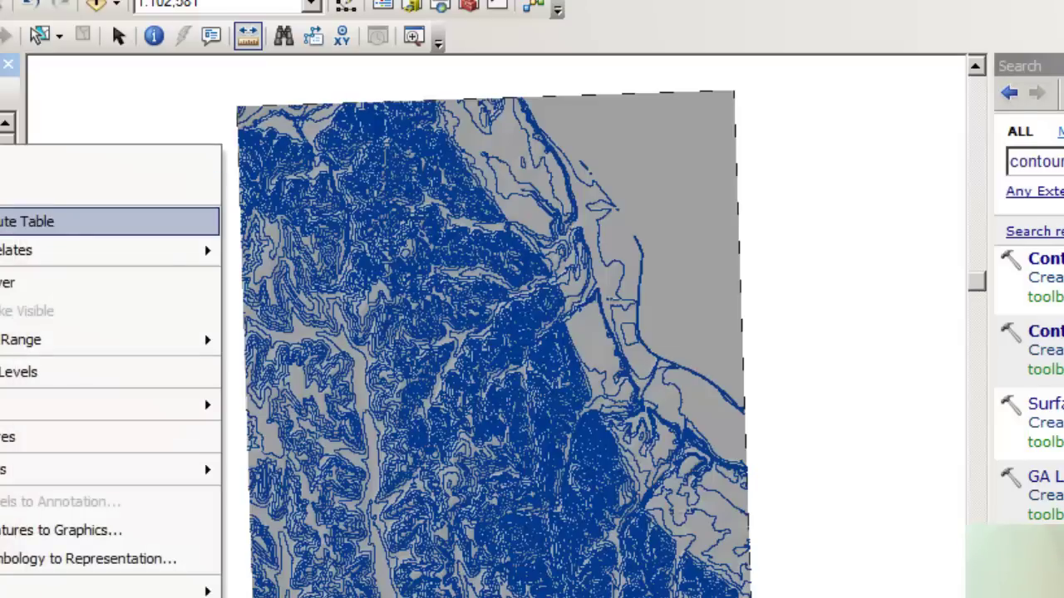
left_click(16, 220)
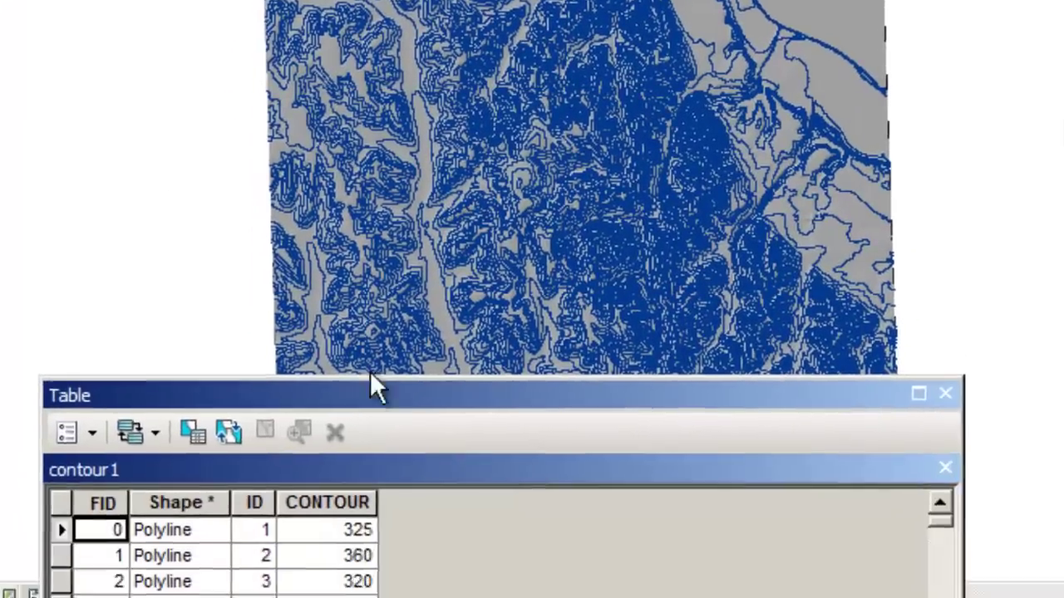
left_click_drag(368, 380, 411, 557)
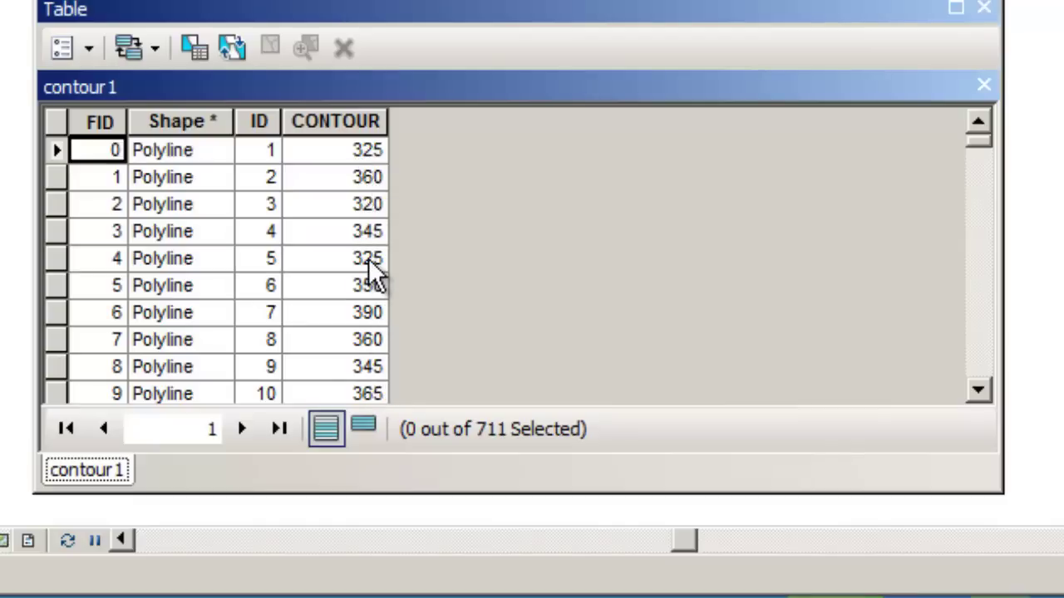
left_click(351, 121)
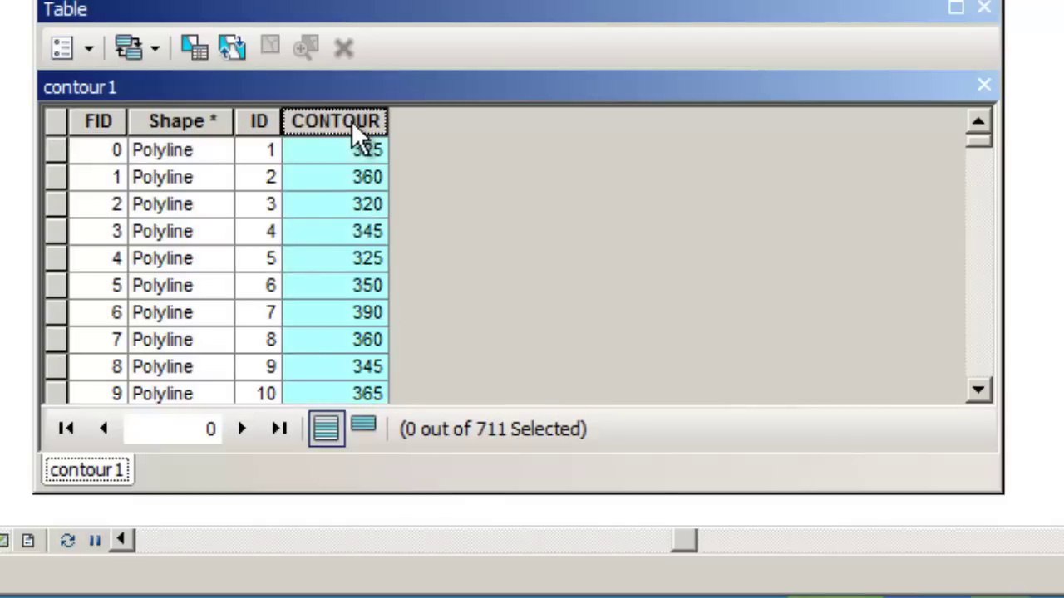
right_click(351, 121)
left_click(384, 144)
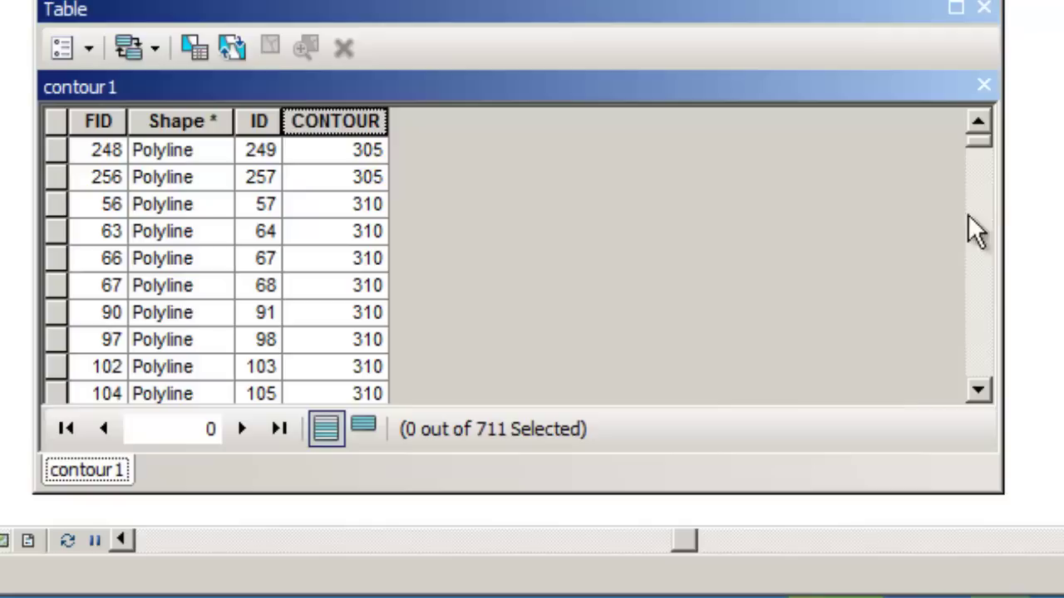
scroll(986, 397, "down", 3)
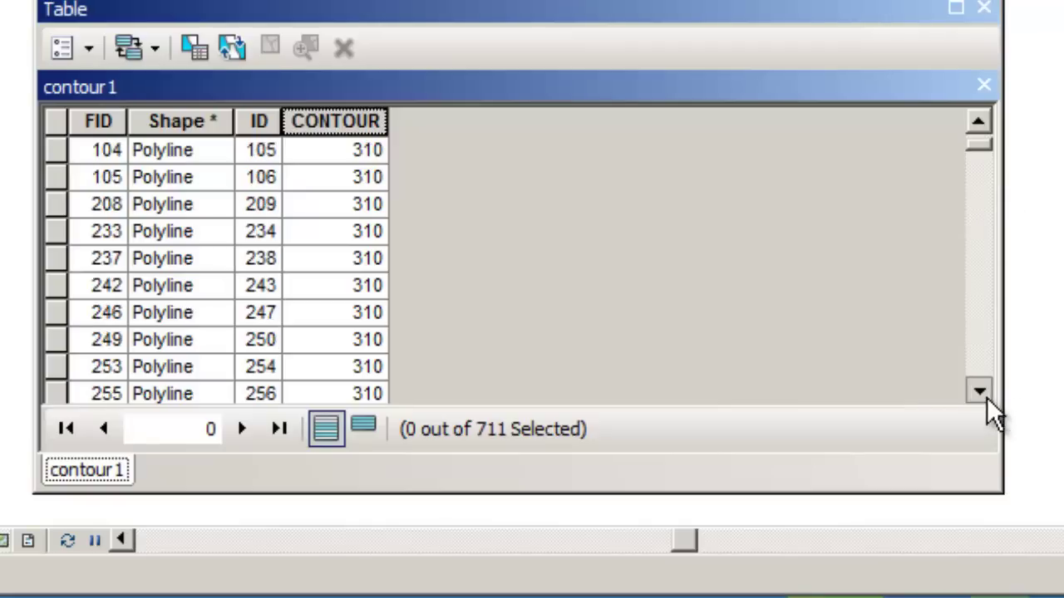
scroll(987, 398, "down", 4)
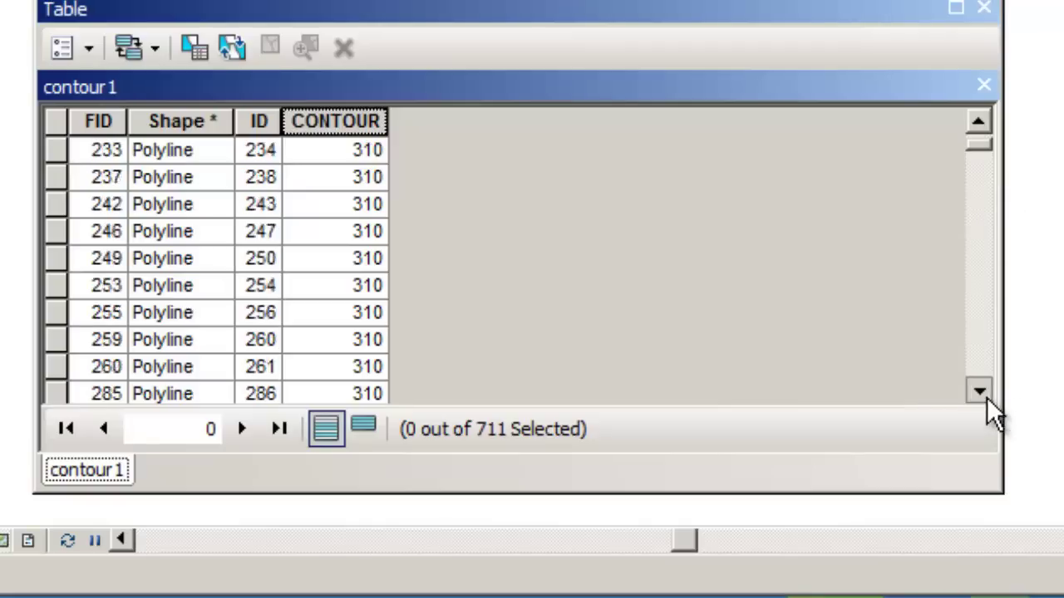
left_click(983, 8)
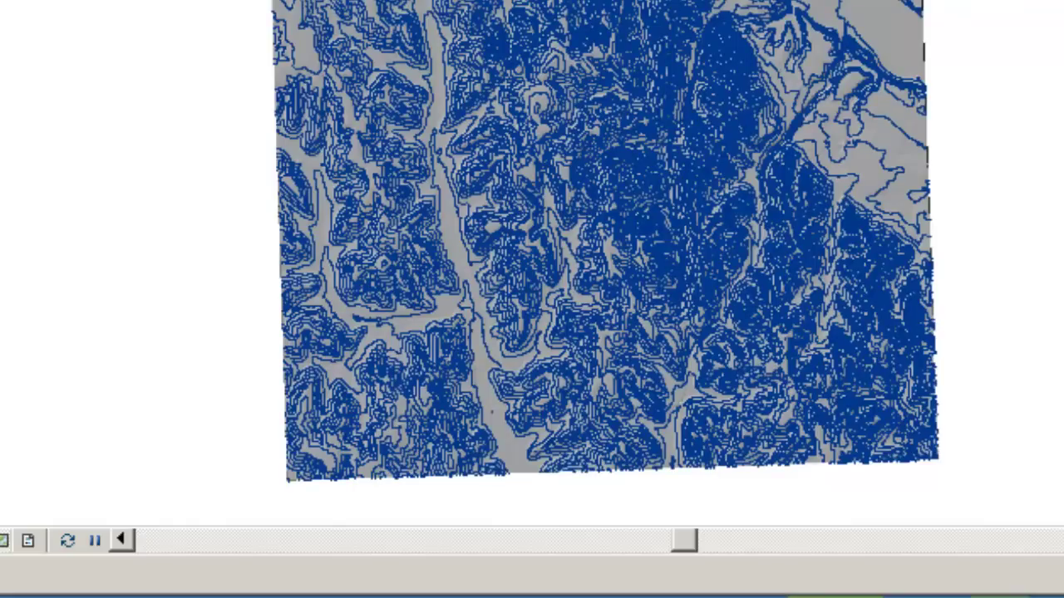
Zoom in closely on the labelled contour_demutm1 lines over the hillshade
left_click(695, 217)
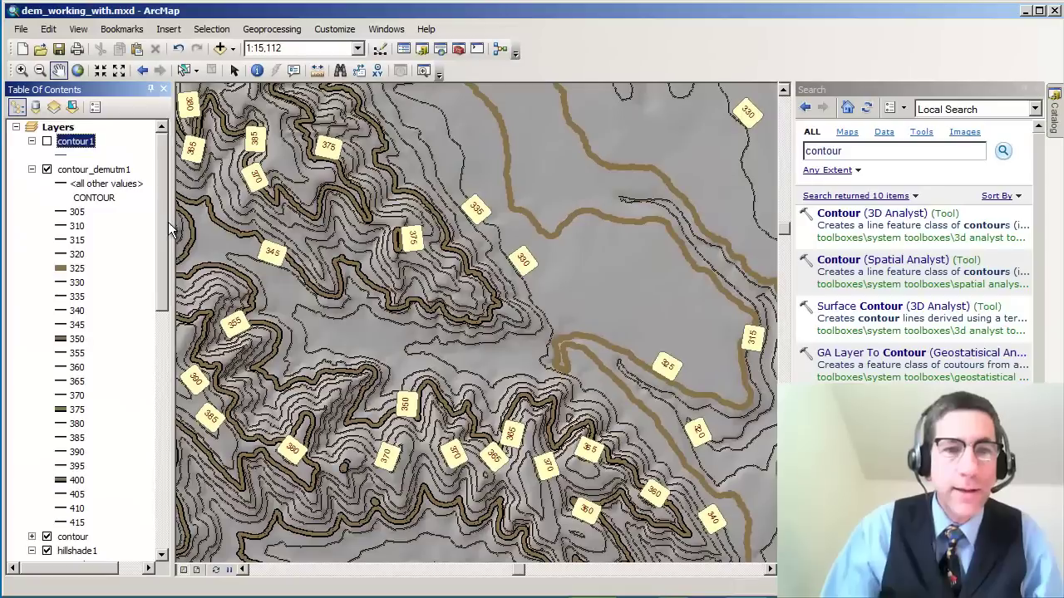
Bring contour_demutm1 into view in the Table of Contents and open its context menu
left_click_drag(167, 222, 152, 236)
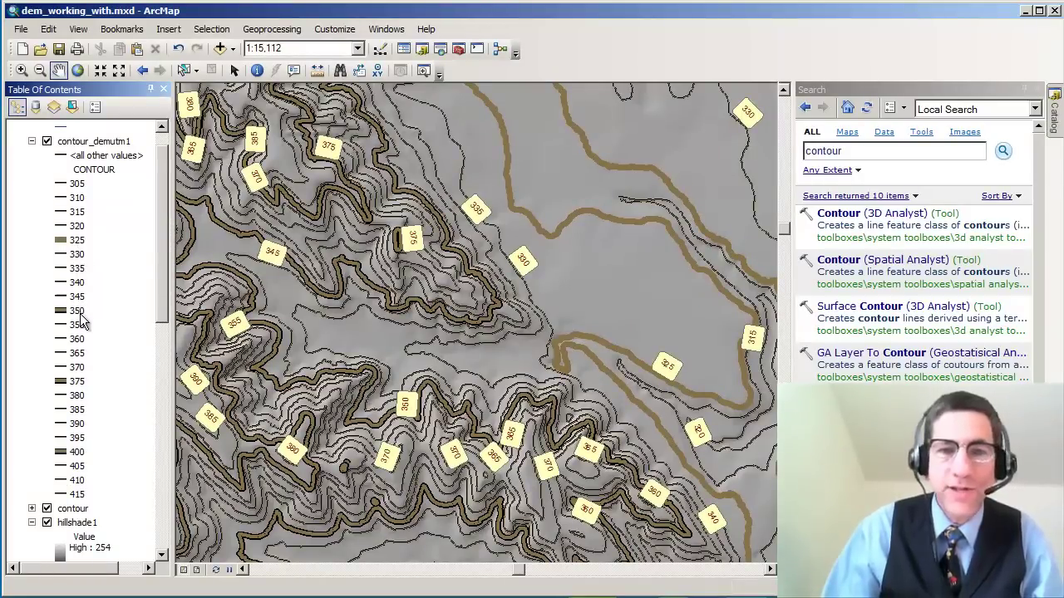
right_click(86, 143)
Open contour_demutm1's Layer Properties and review its Symbology and Labels settings
left_click(191, 487)
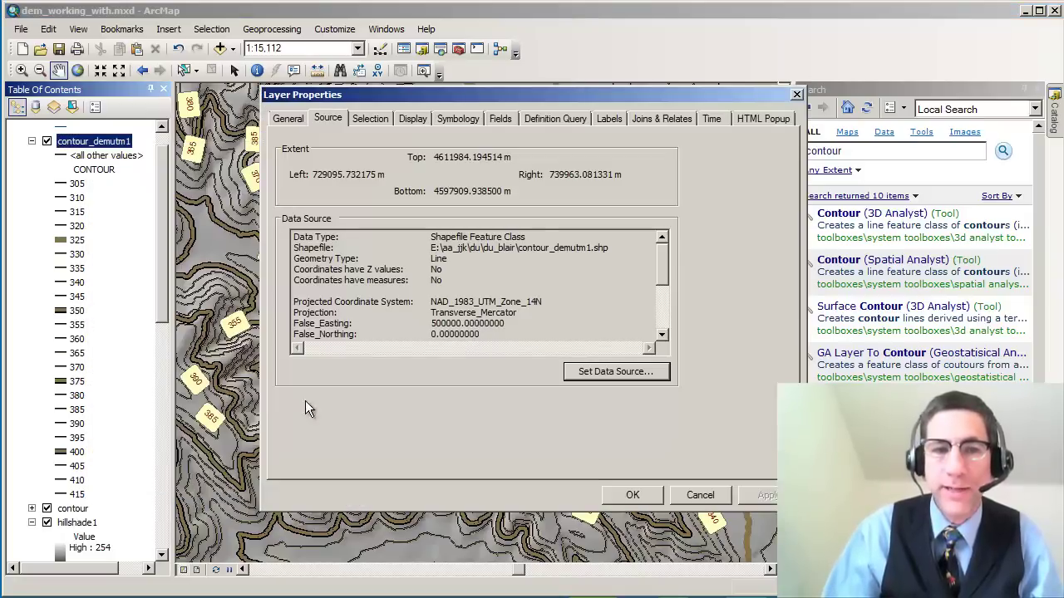
left_click(456, 118)
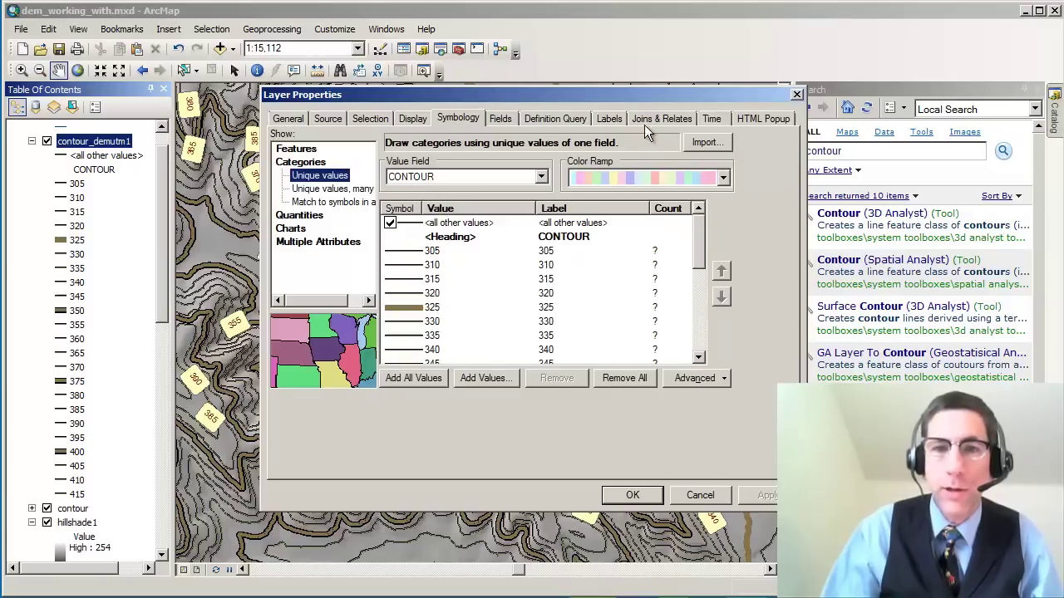
left_click(610, 120)
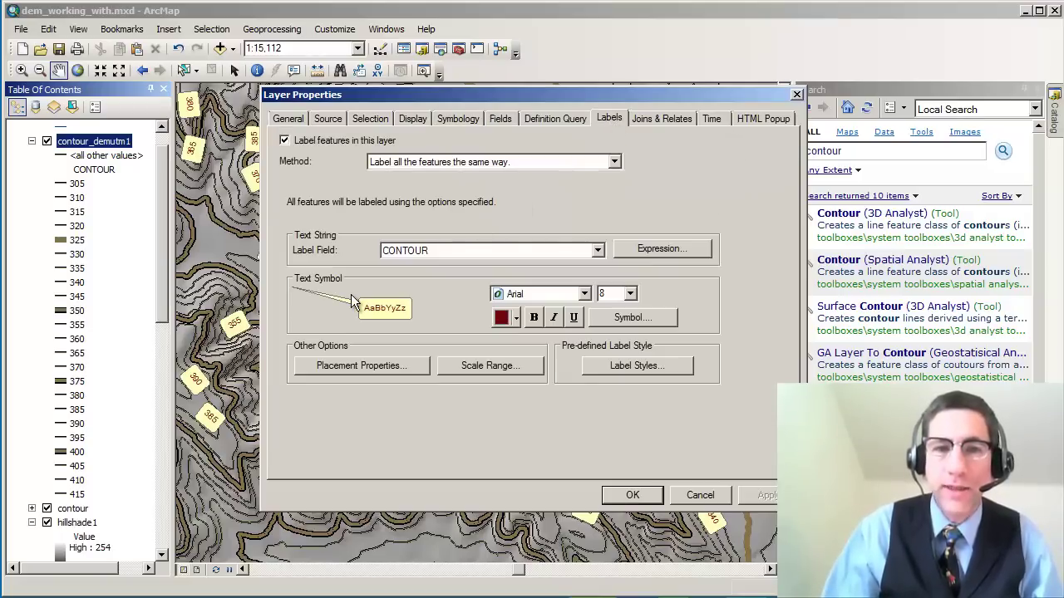
Inspect the label symbol's Mask, Advanced Text and Balloon Callout settings, then close those dialogs
left_click(609, 317)
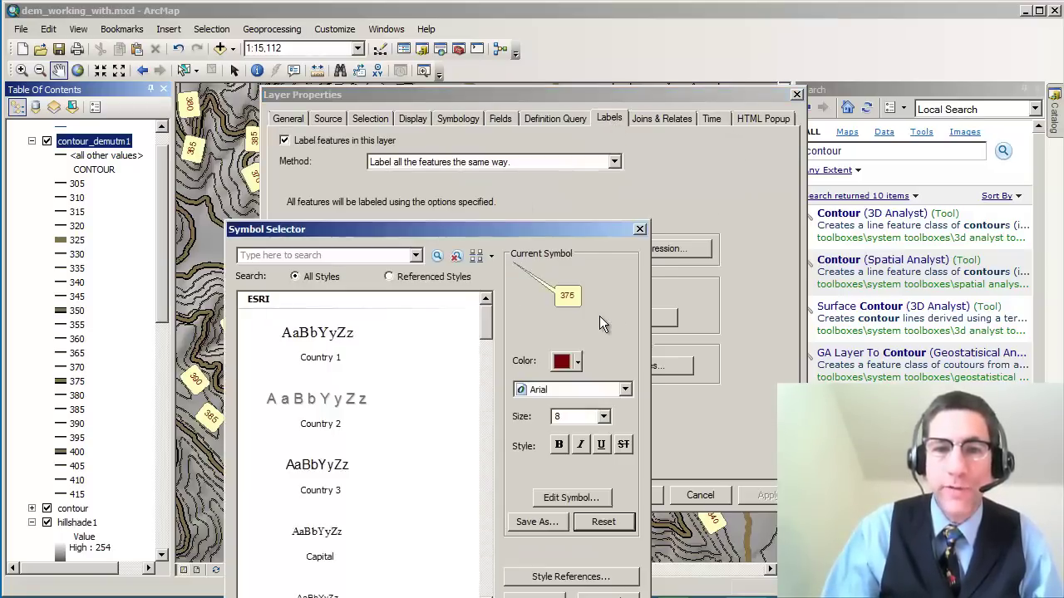
left_click(572, 502)
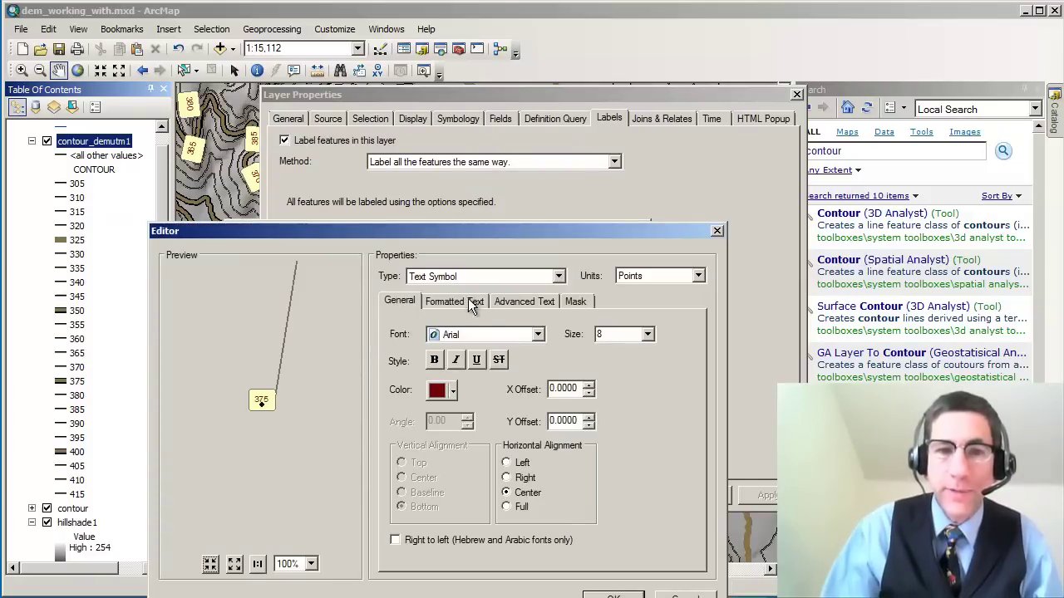
left_click(575, 301)
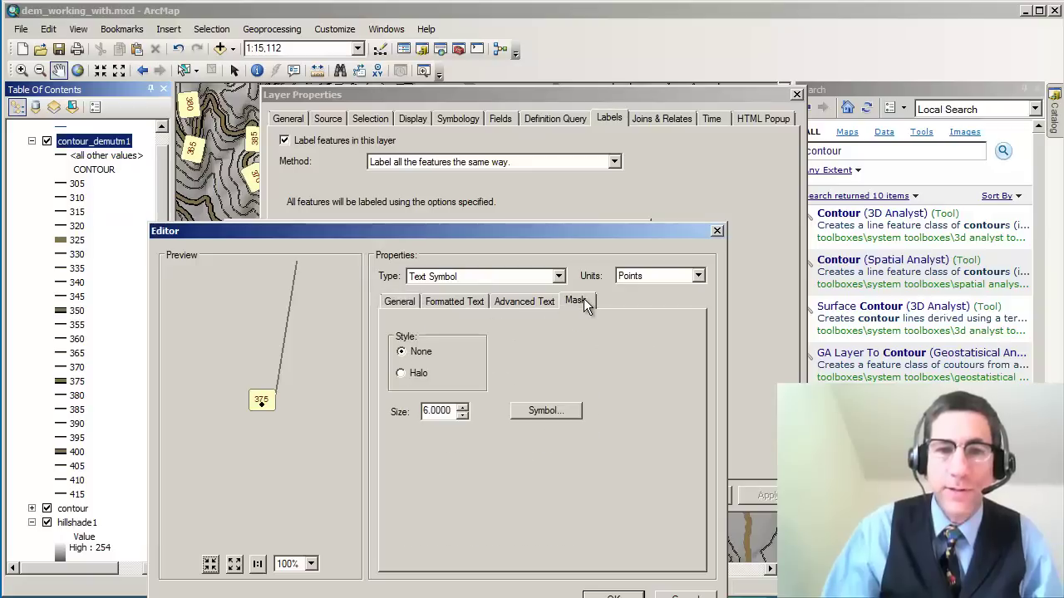
left_click(541, 305)
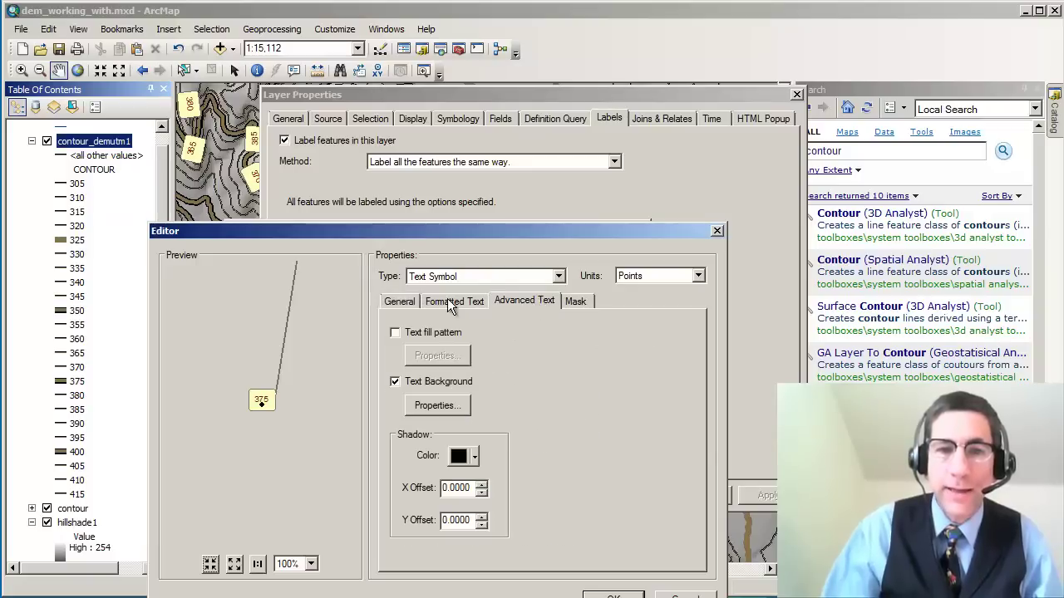
left_click(440, 414)
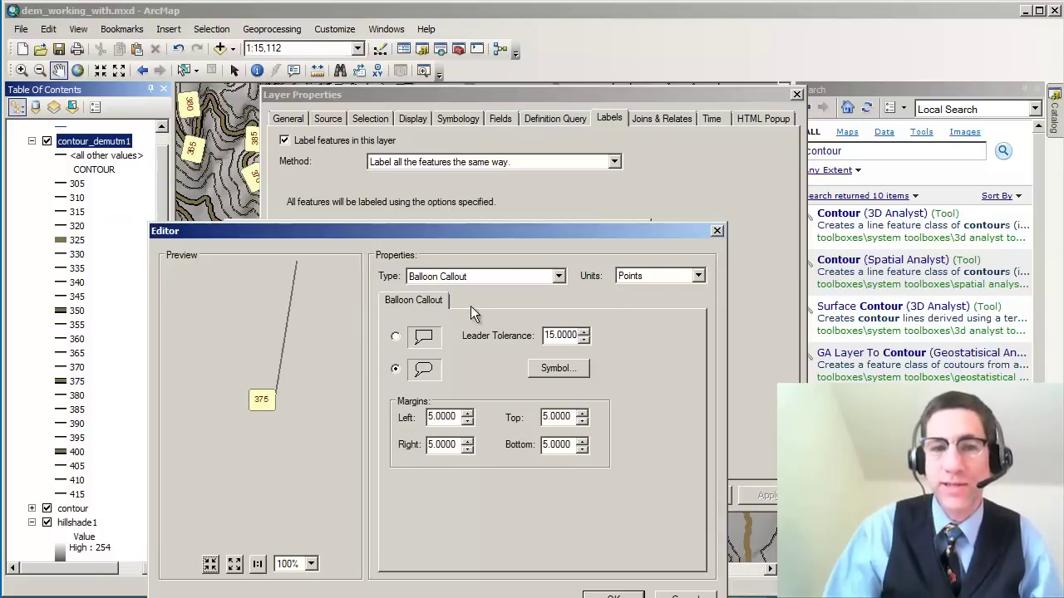
key("Return")
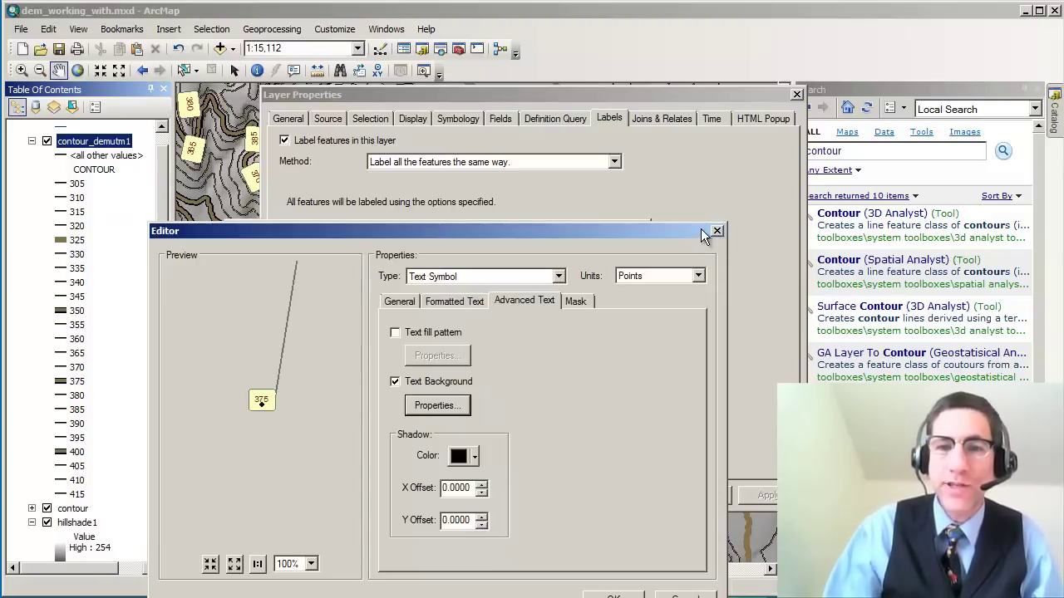
left_click(717, 231)
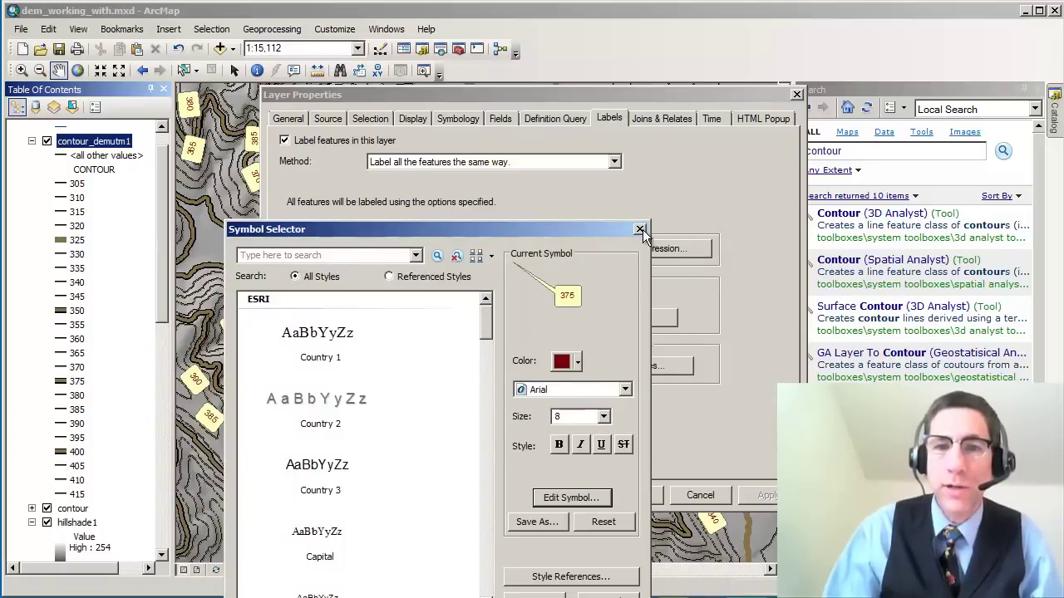
key("Return")
Close Layer Properties, hide contour_demutm1 and contour, and show the contour1 layer
left_click(632, 494)
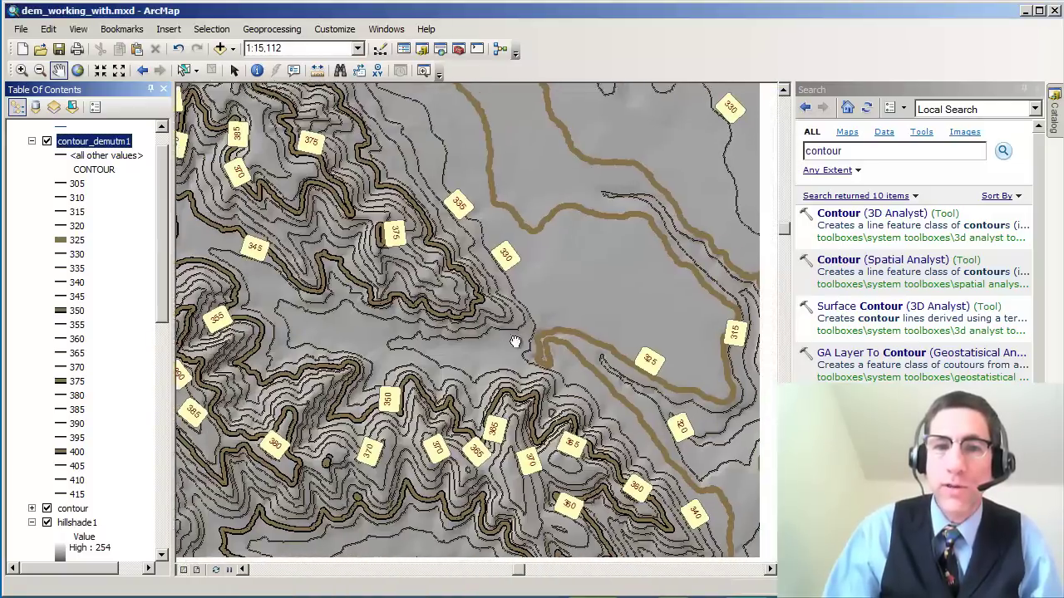
scroll(535, 356, "down", 2)
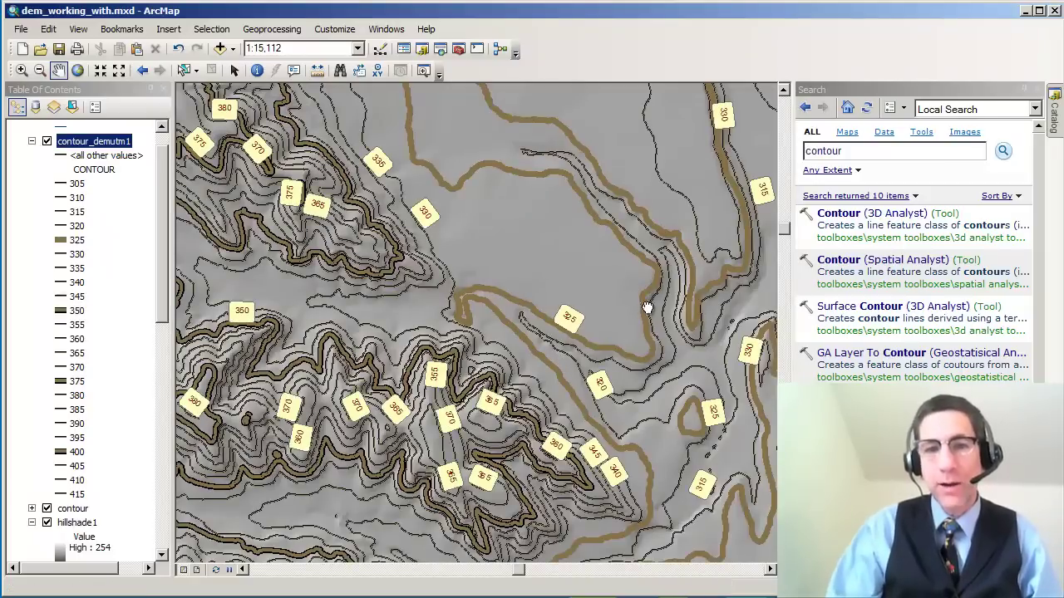
scroll(578, 406, "down", 2)
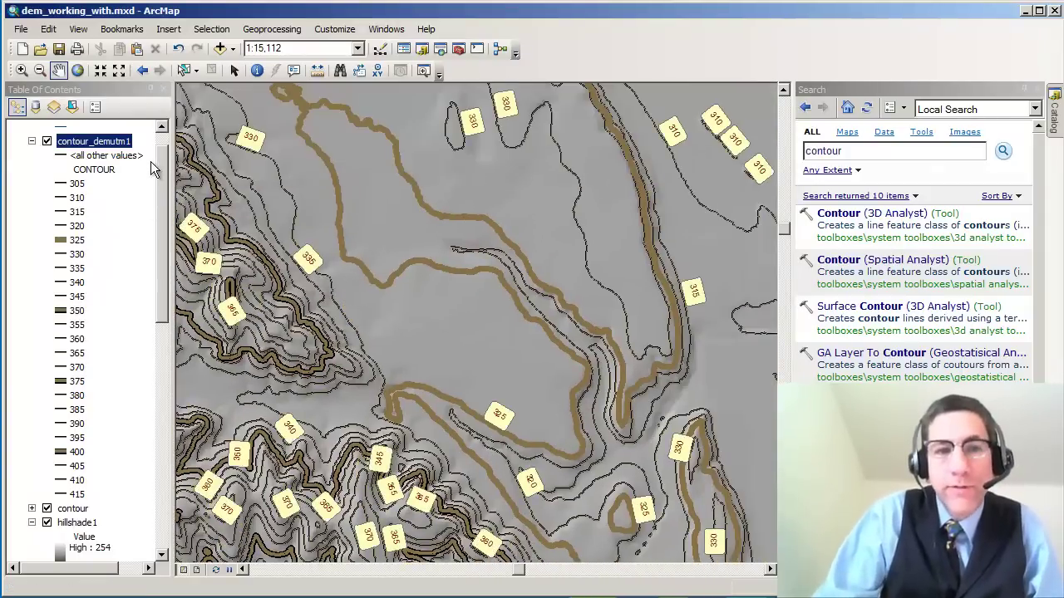
scroll(163, 150, "up", 2)
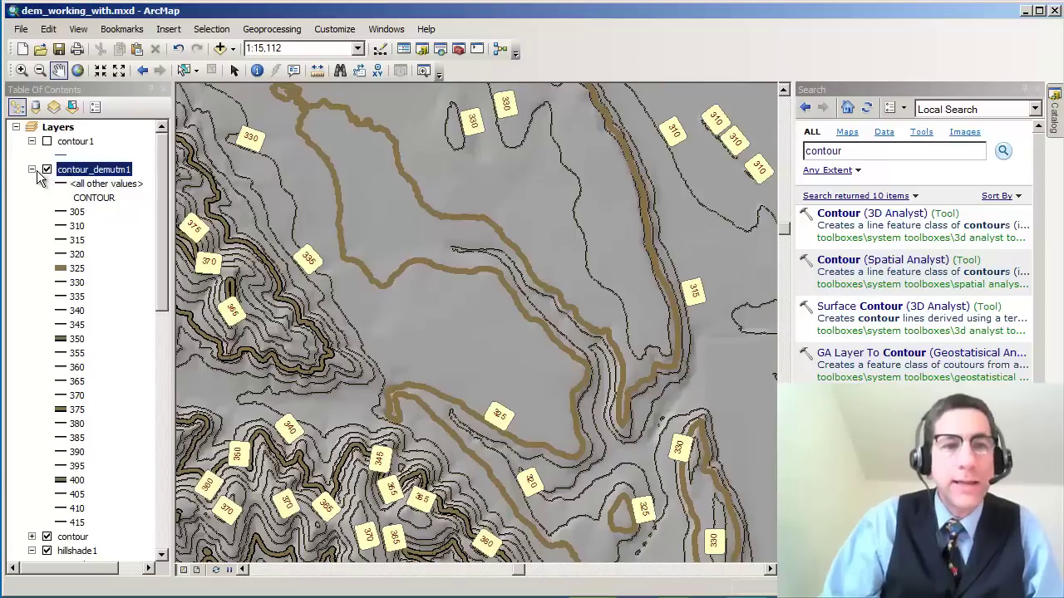
left_click(32, 170)
left_click(46, 170)
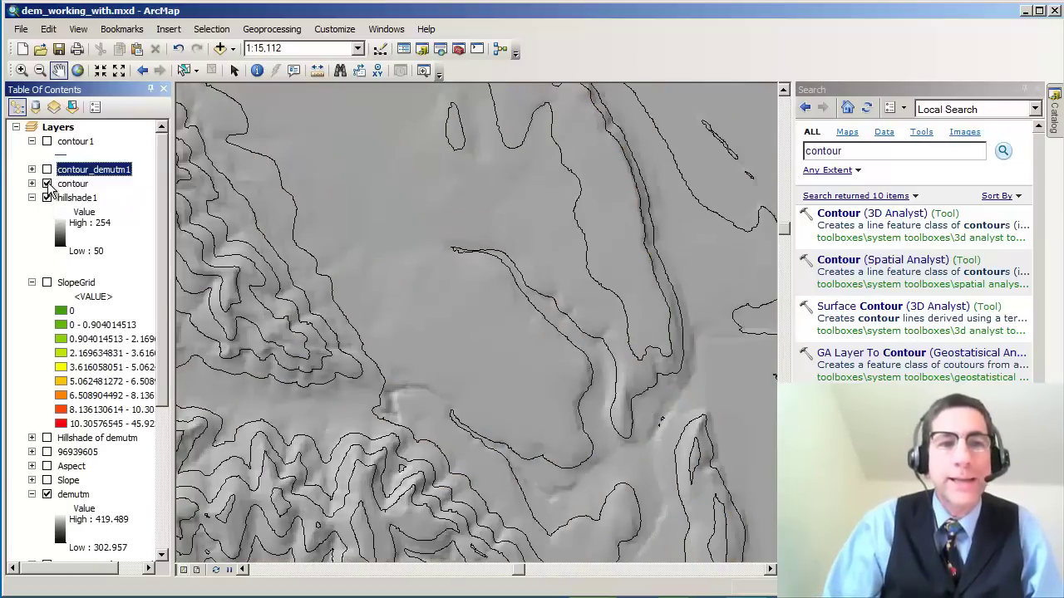
left_click(48, 184)
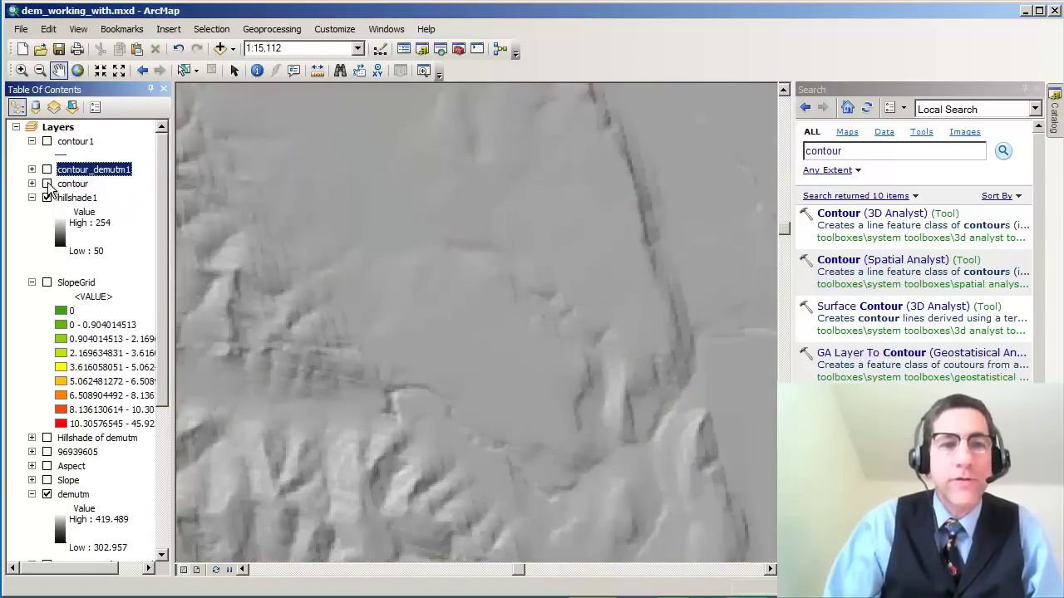
left_click(46, 141)
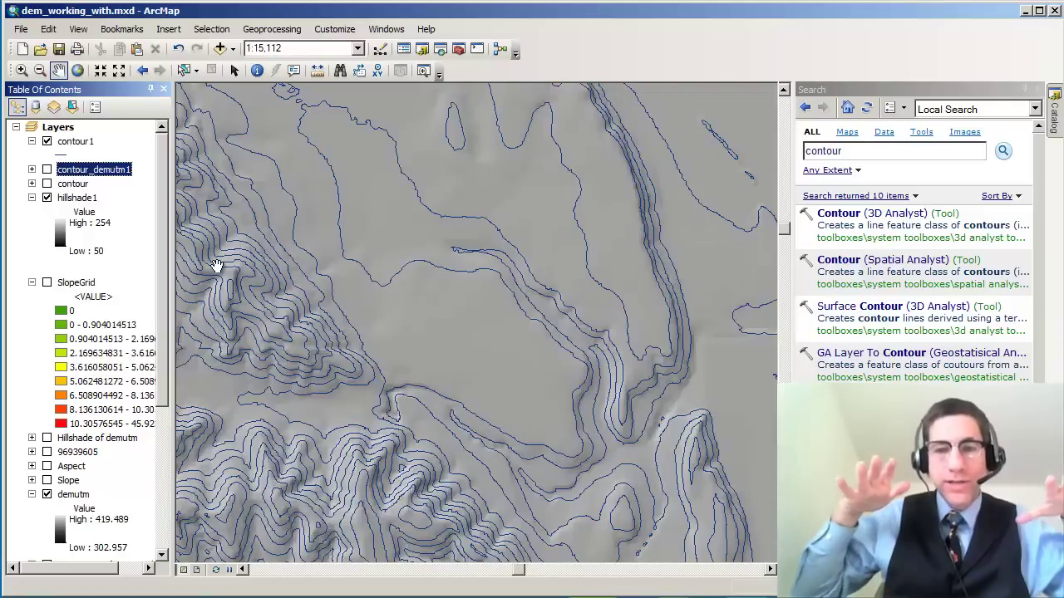